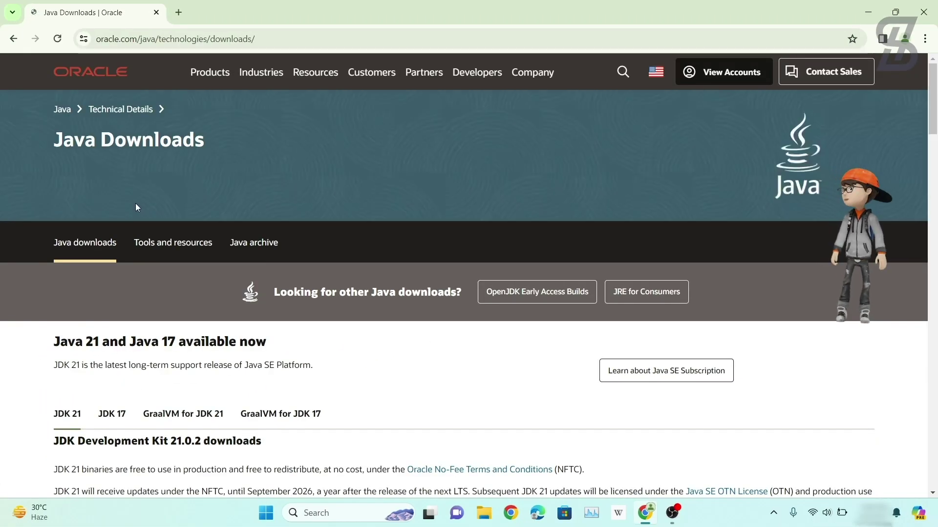
# - Show the Windows packages for JDK 21 on Oracle's Java Downloads page
pyautogui.click(94, 38)
pyautogui.click(149, 168)
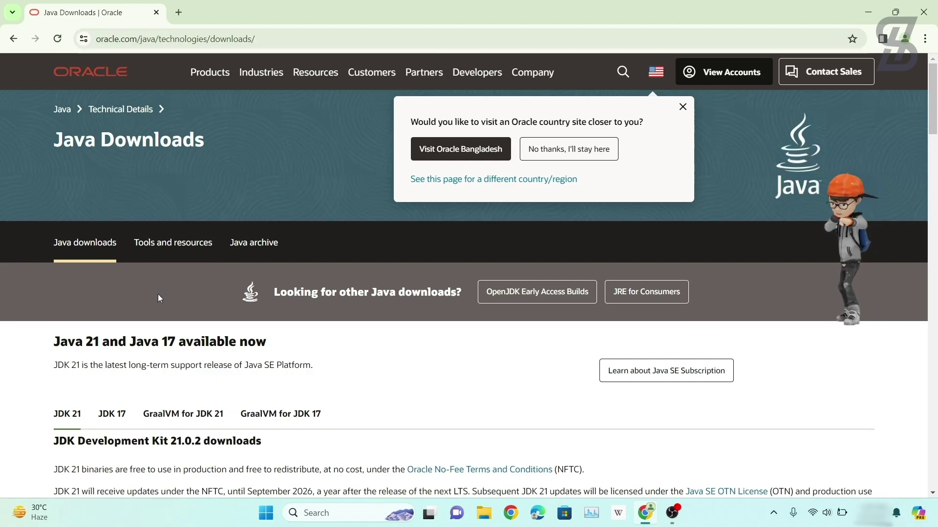
pyautogui.scroll(-2, 161, 292)
pyautogui.scroll(-2, 161, 291)
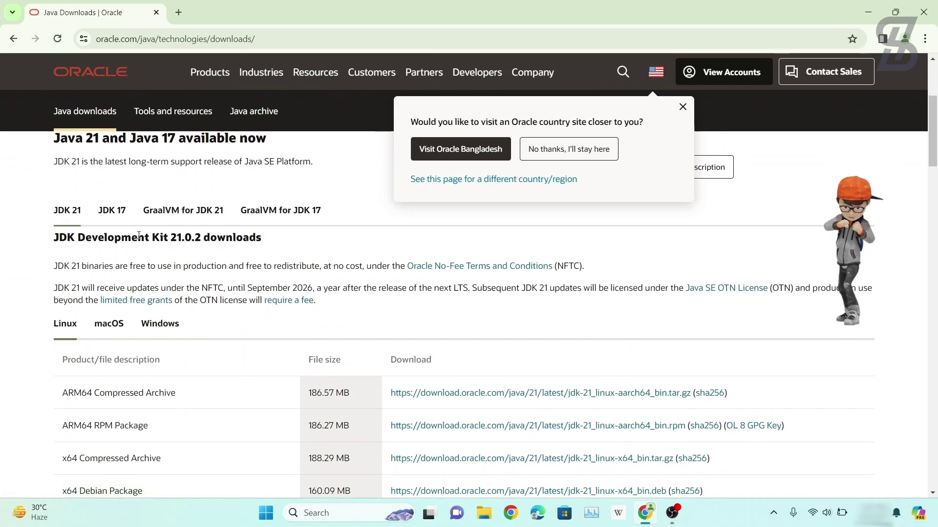
pyautogui.scroll(-1, 139, 236)
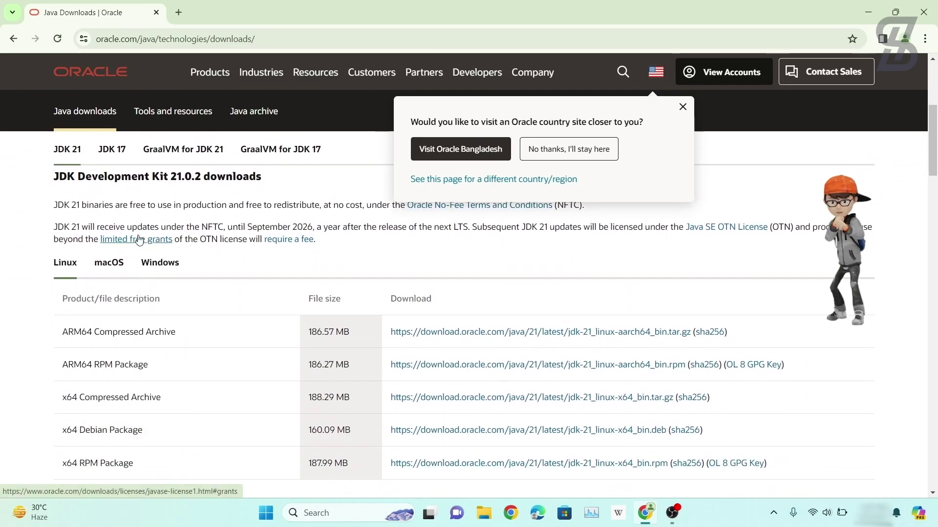
pyautogui.scroll(1, 139, 240)
pyautogui.scroll(-1, 140, 240)
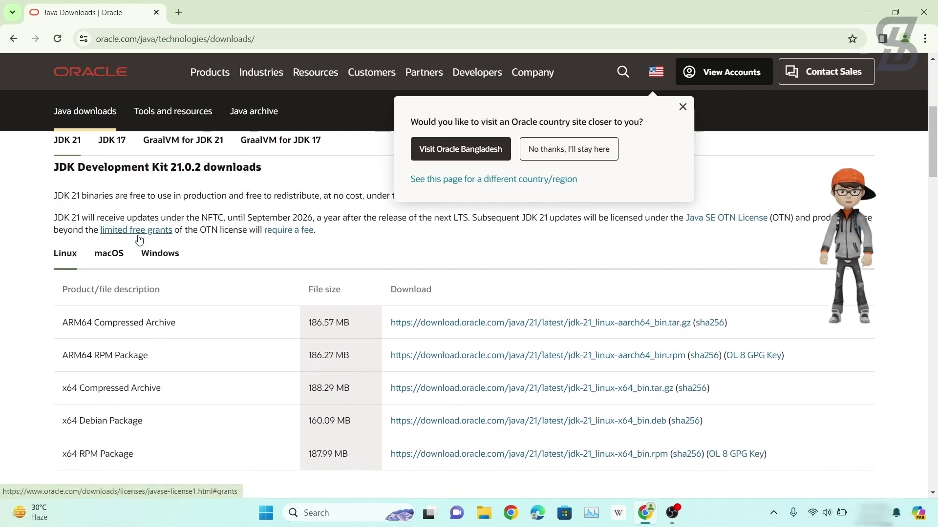
pyautogui.scroll(-1, 139, 239)
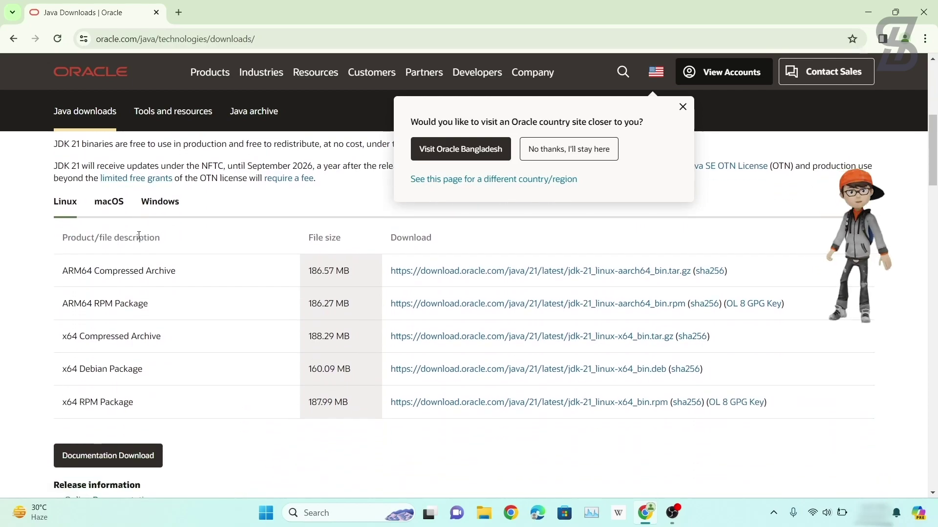
pyautogui.click(109, 203)
pyautogui.click(174, 207)
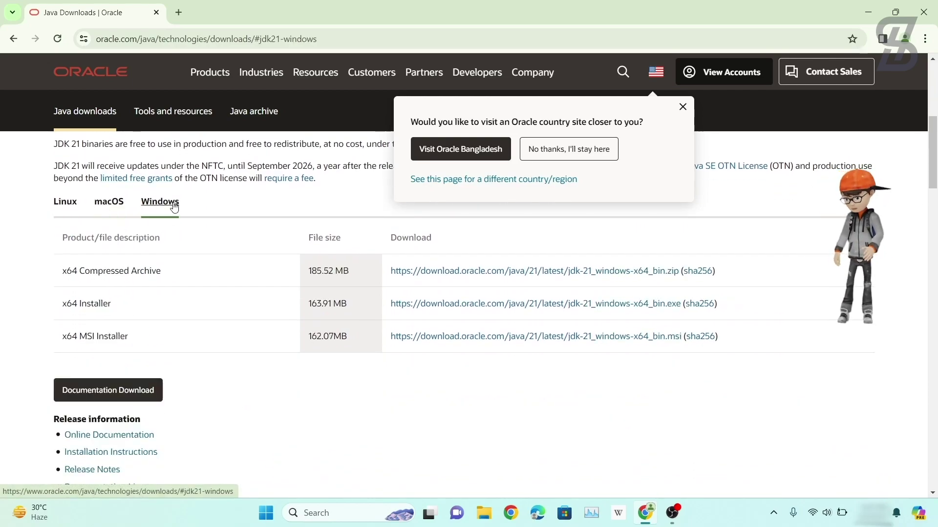
# - Download the x64 MSI Installer of JDK Development Kit 21.0.2 for Windows, jdk-21_windows-x64_bin.msi
pyautogui.scroll(3, 175, 211)
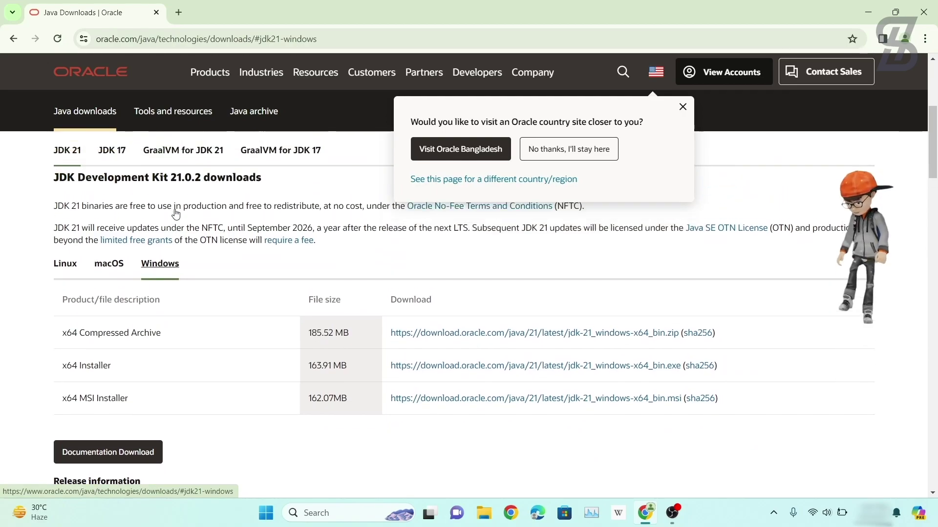
pyautogui.moveTo(54, 277); pyautogui.dragTo(261, 278)
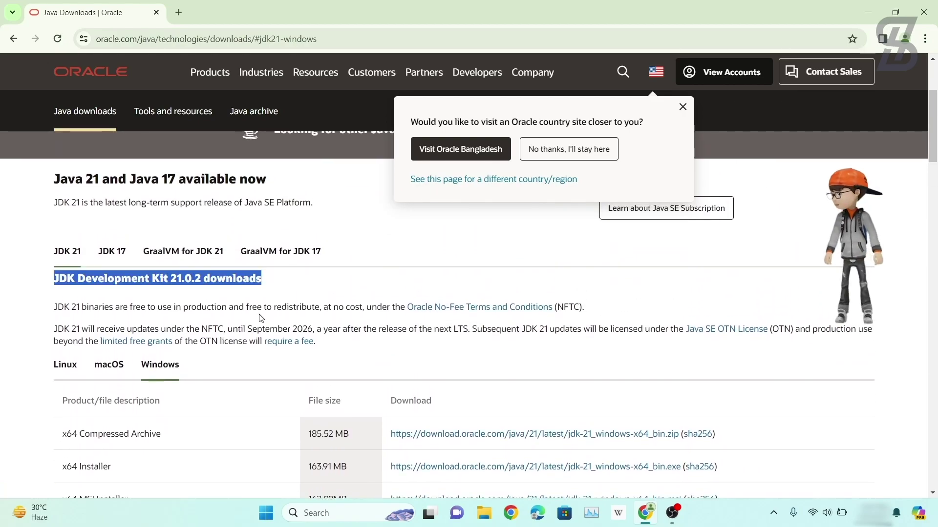
pyautogui.scroll(1, 260, 318)
pyautogui.scroll(-3, 261, 319)
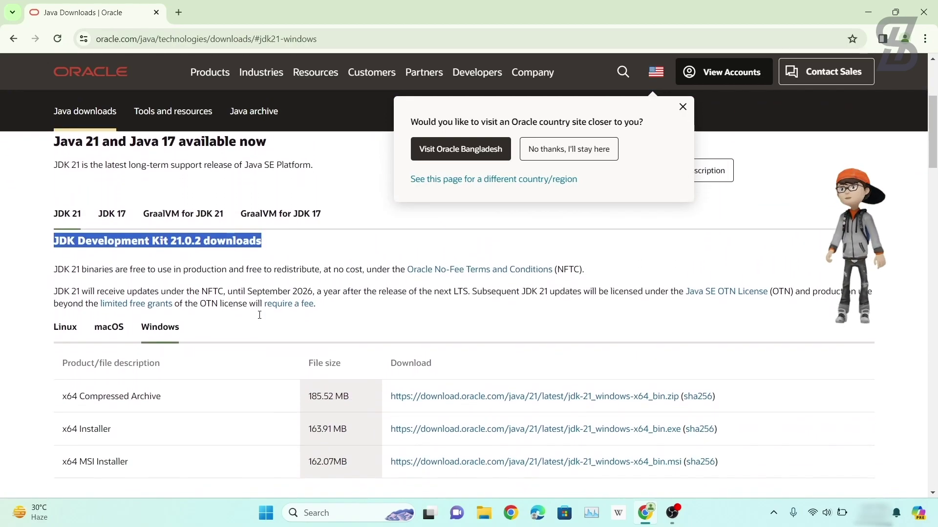
pyautogui.click(149, 382)
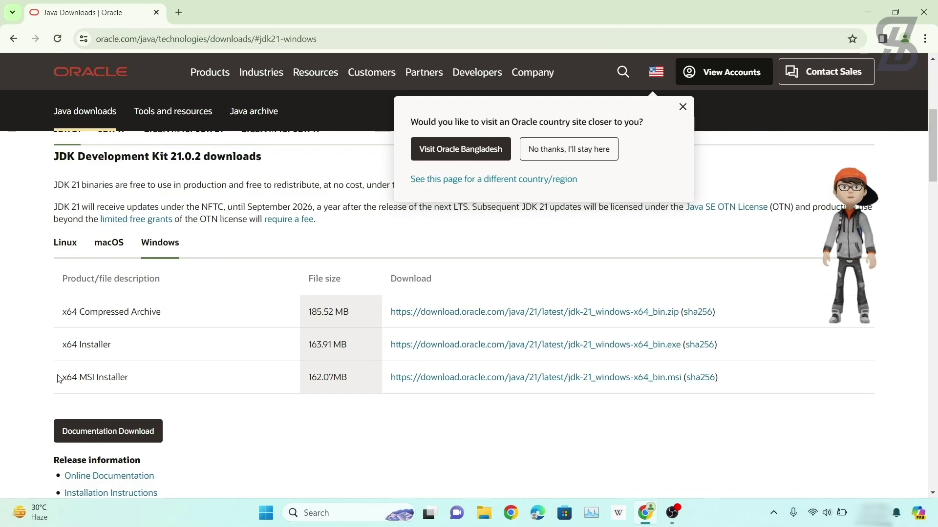
pyautogui.moveTo(67, 378); pyautogui.dragTo(146, 378)
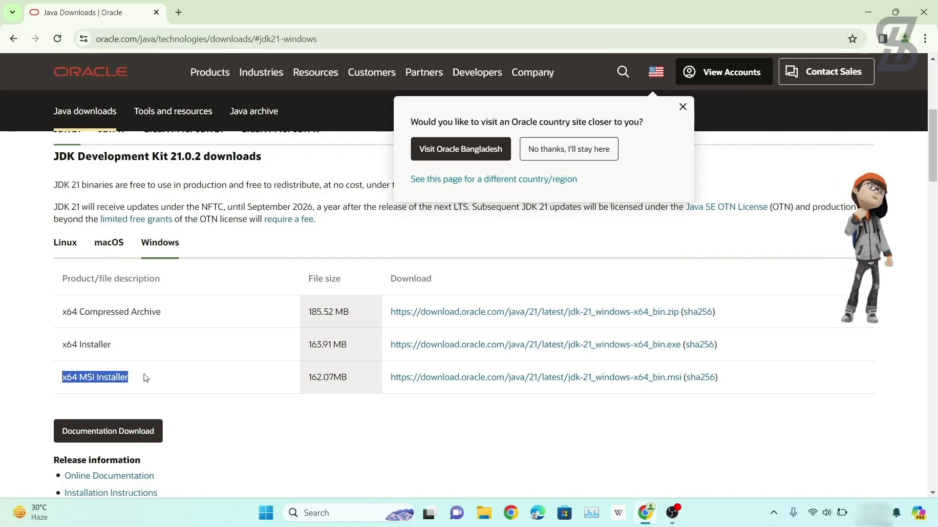
pyautogui.click(480, 380)
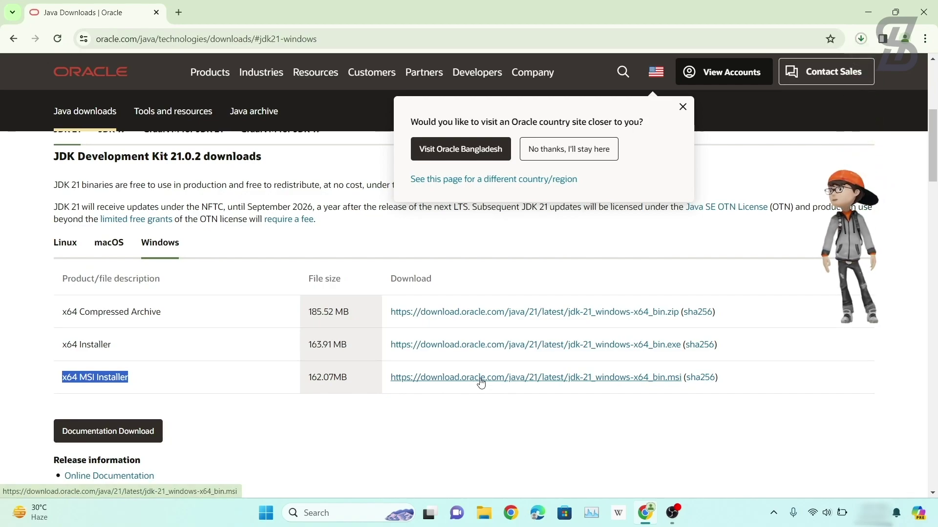
# - Launch the downloaded jdk-21_windows-x64_bin.msi from its folder and minimize the Downloads window
pyautogui.click(861, 38)
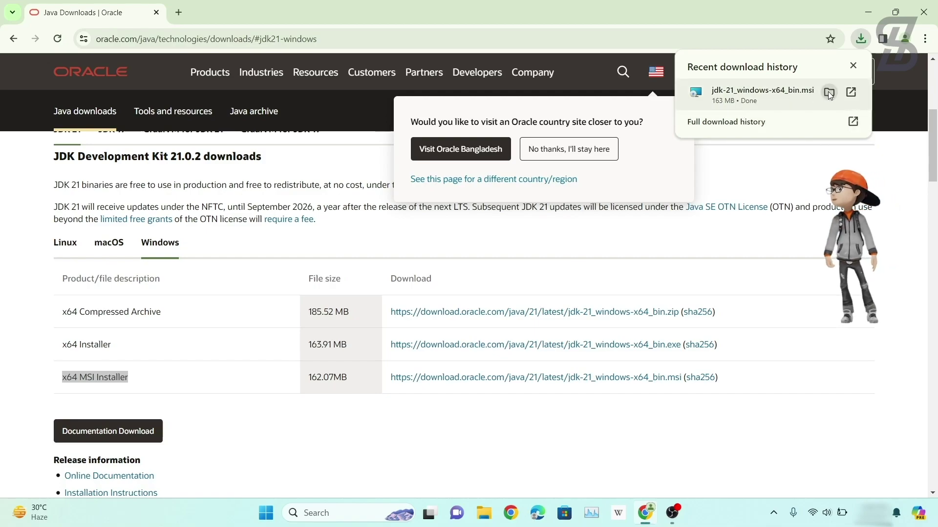
pyautogui.click(830, 93)
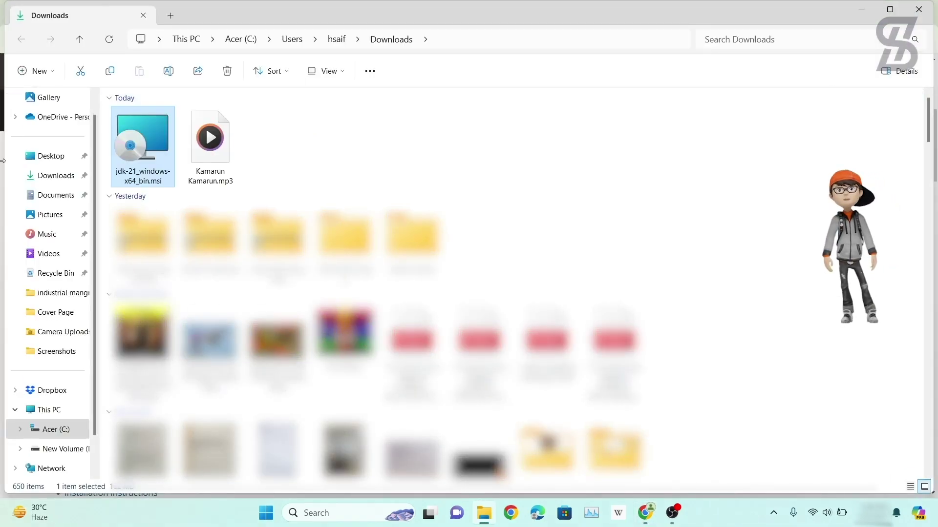
pyautogui.doubleClick(154, 163)
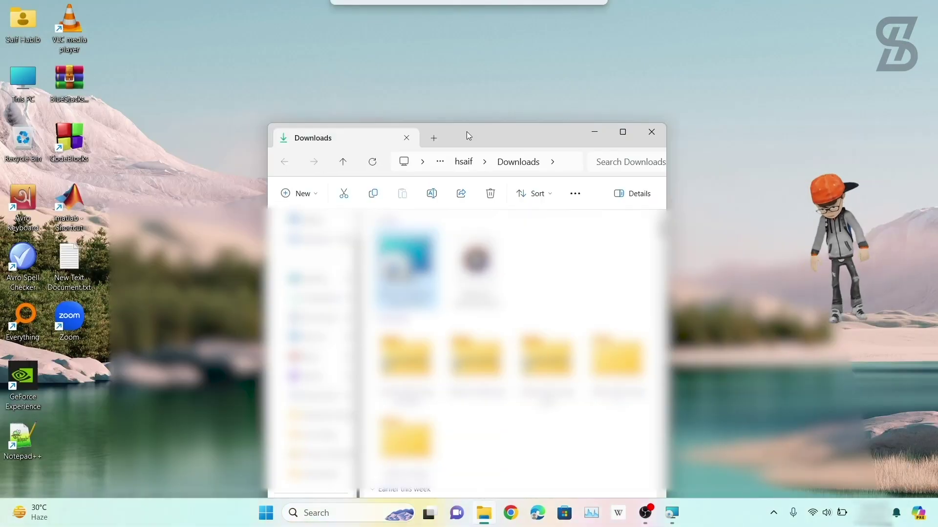
pyautogui.moveTo(467, 131); pyautogui.dragTo(750, 30)
pyautogui.click(862, 22)
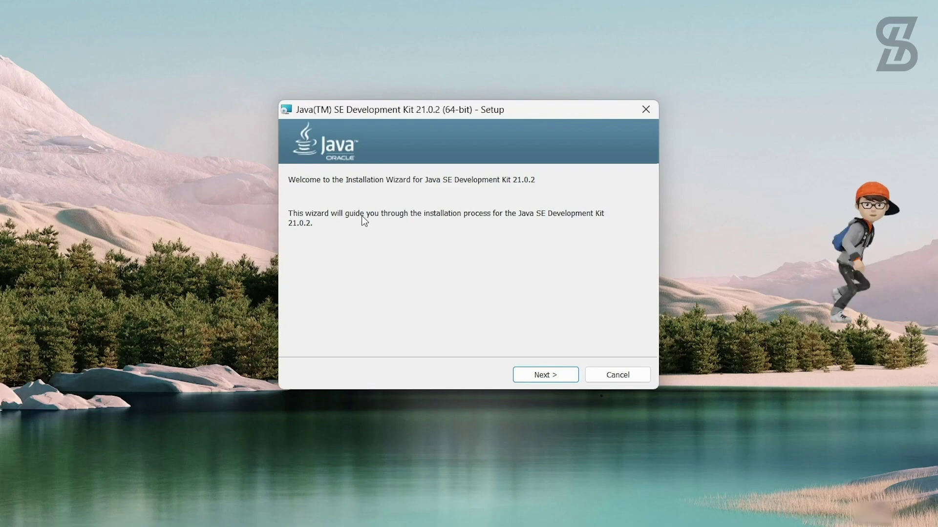
# - Install Java SE Development Kit 21.0.2 into the default folder C:\Program Files\Java\jdk-21\ and close the setup wizard
pyautogui.click(537, 376)
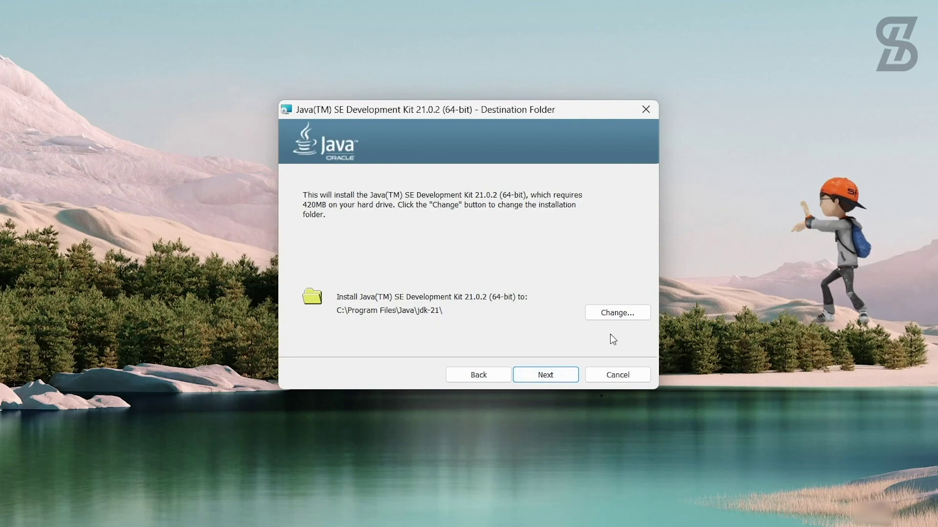
pyautogui.click(551, 376)
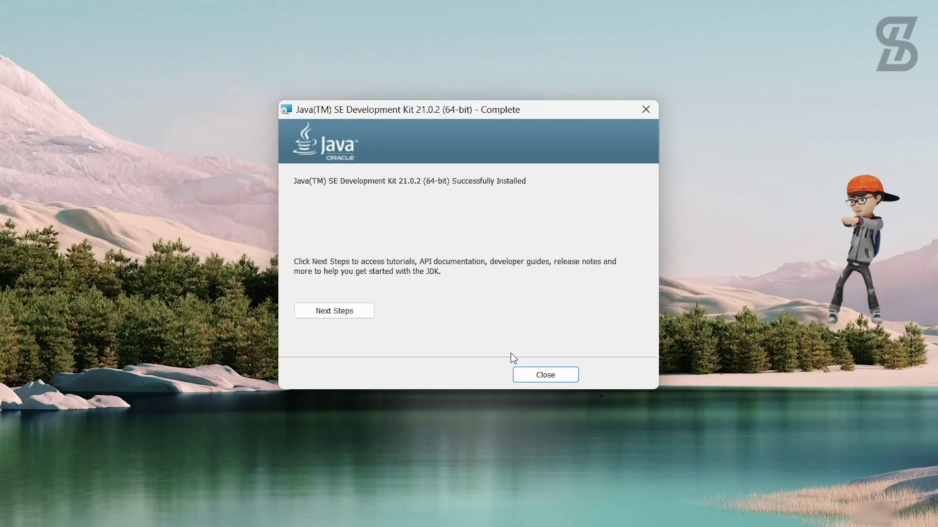
pyautogui.click(538, 381)
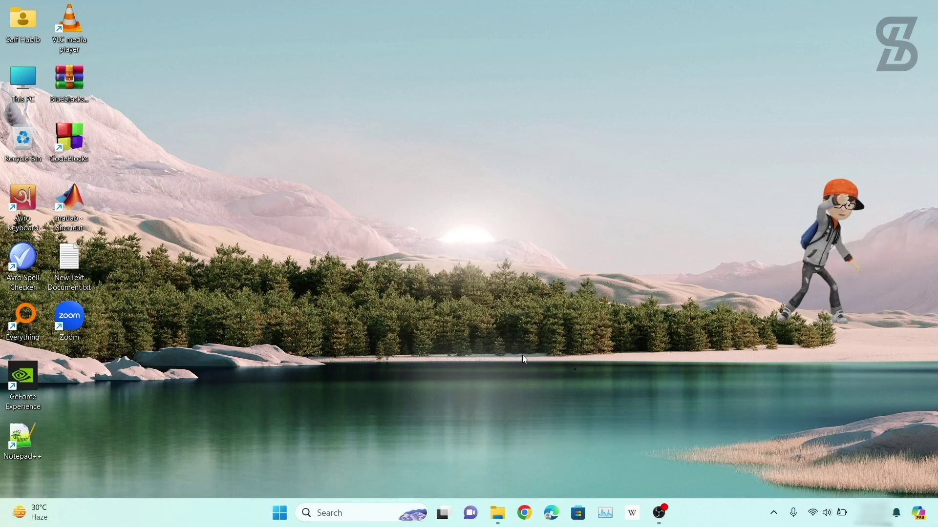
# - Browse from This PC to the folder C:\Program Files\Java\jdk-21\bin in a widened, repositioned File Explorer window
pyautogui.doubleClick(18, 84)
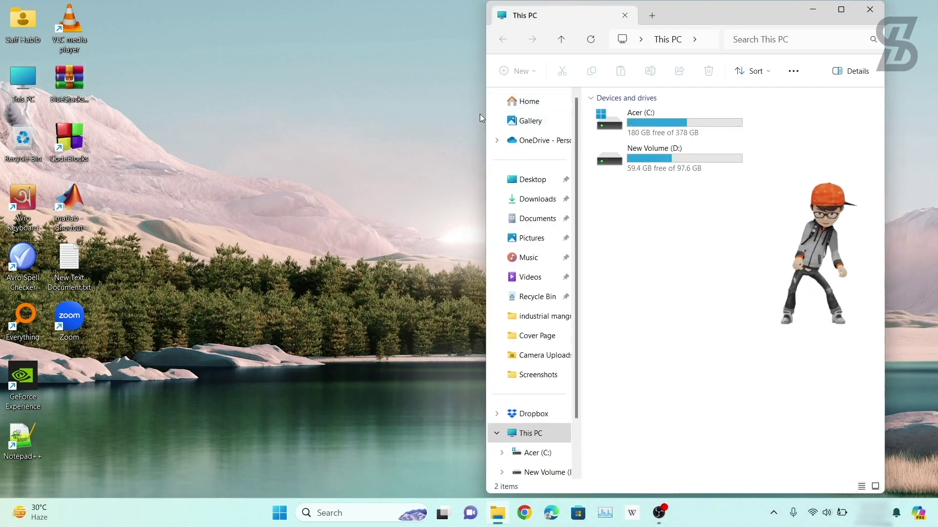
pyautogui.moveTo(483, 114); pyautogui.dragTo(278, 114)
pyautogui.moveTo(549, 7); pyautogui.dragTo(439, 85)
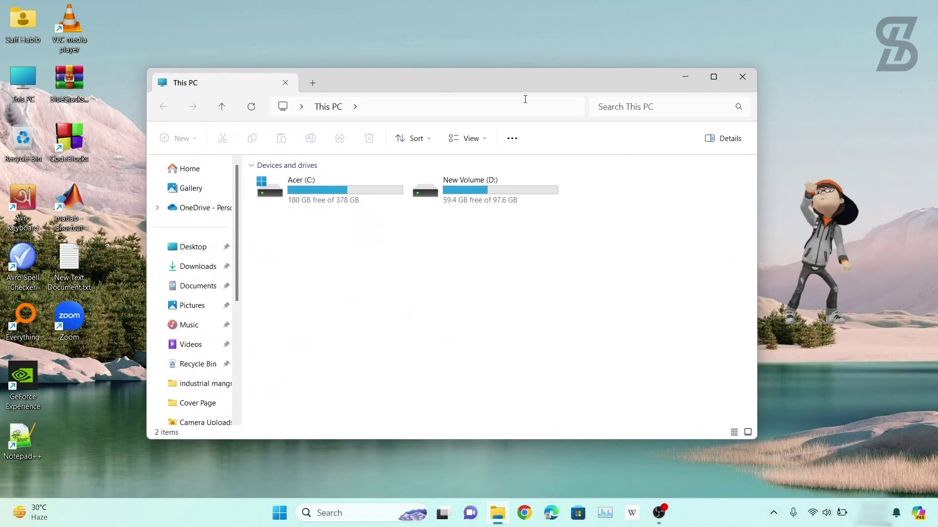
pyautogui.doubleClick(302, 194)
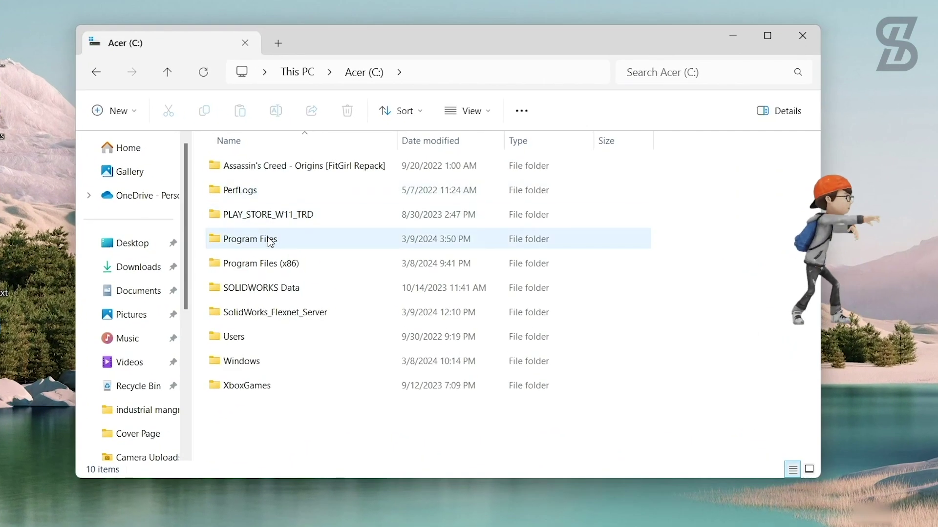
pyautogui.doubleClick(269, 239)
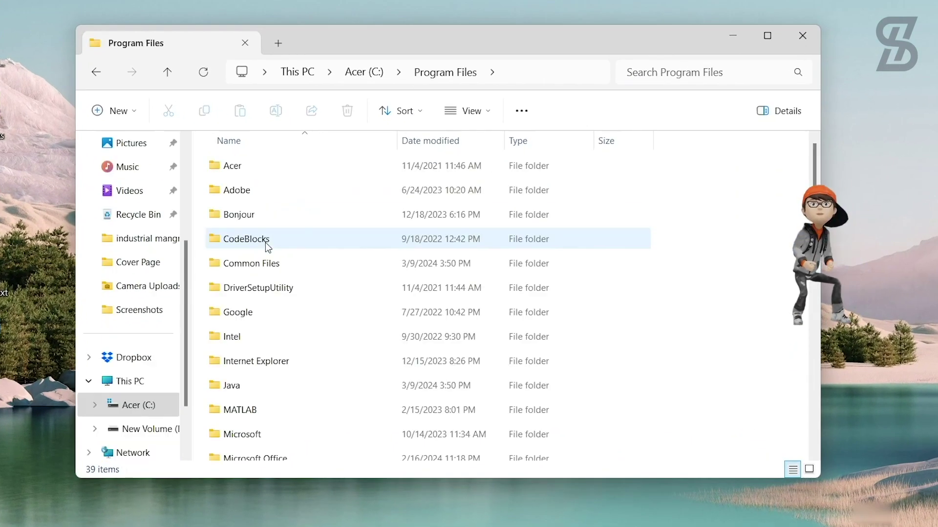
pyautogui.doubleClick(238, 387)
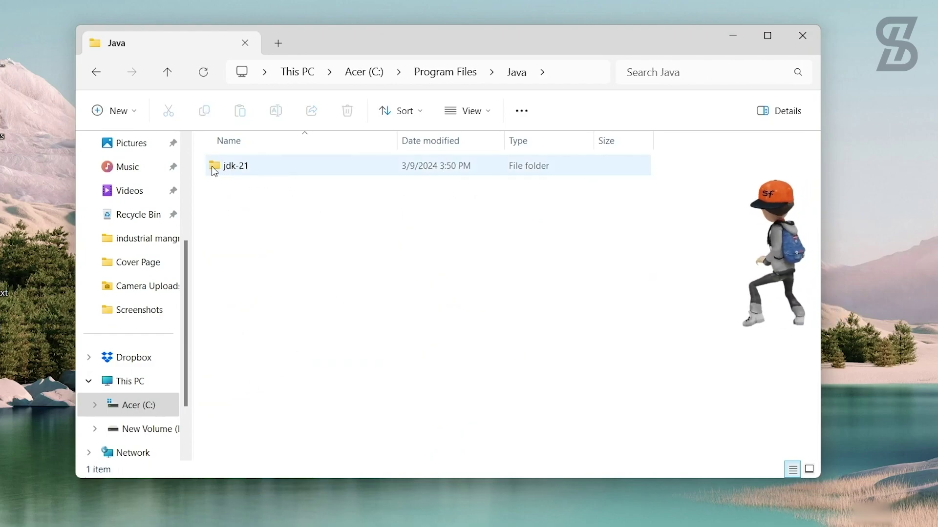
pyautogui.doubleClick(240, 168)
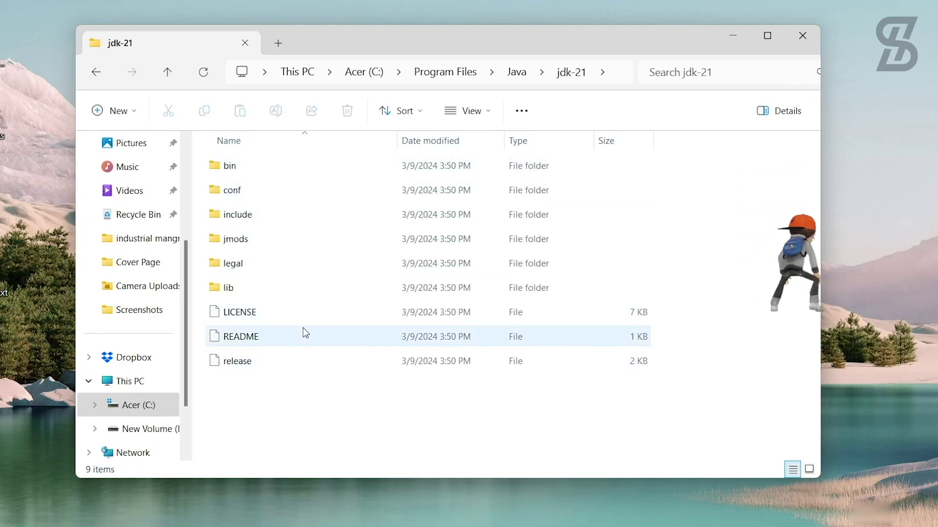
pyautogui.doubleClick(244, 171)
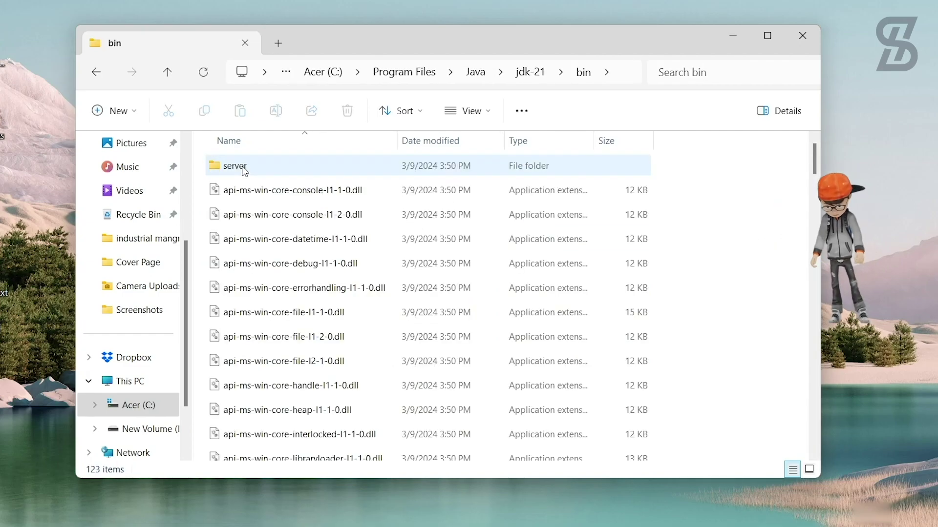
# - Copy the full path C:\Program Files\Java\jdk-21\bin, go back to the jdk-21 folder and minimize the window
pyautogui.click(623, 72)
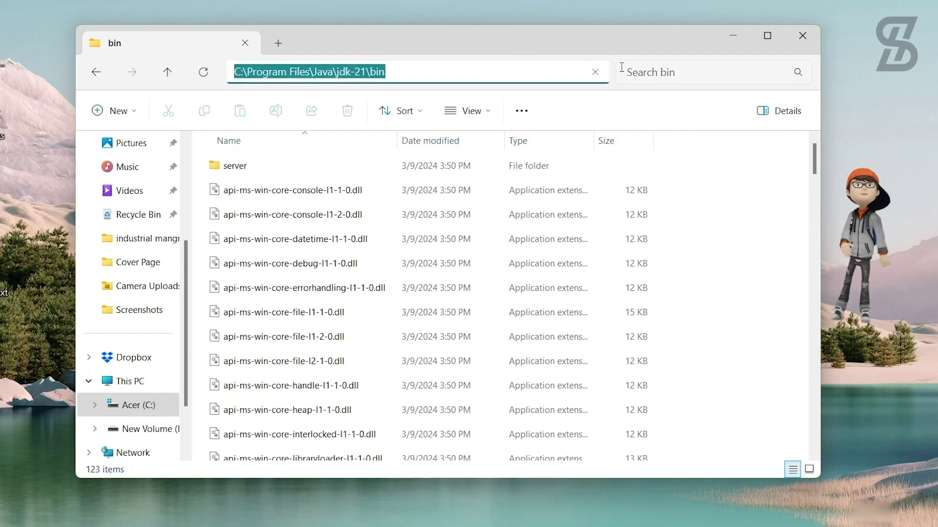
pyautogui.rightClick(350, 70)
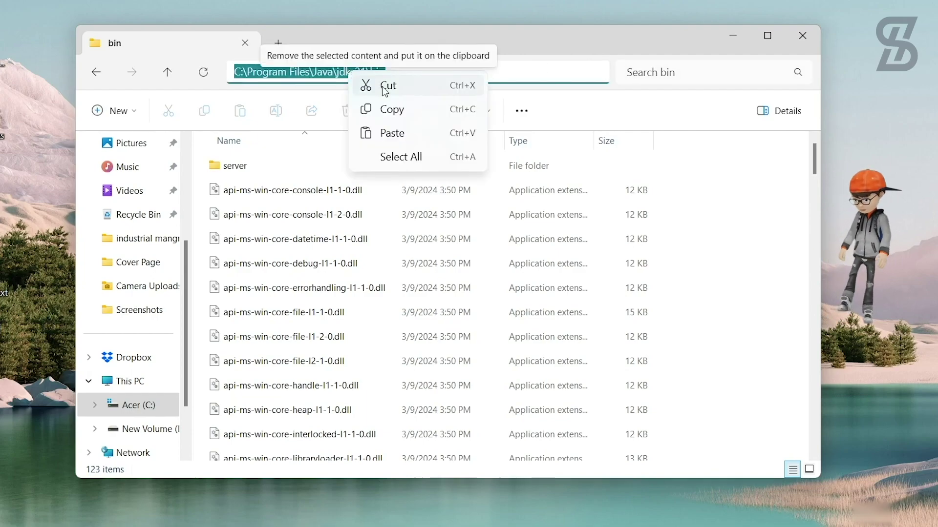
pyautogui.click(368, 83)
pyautogui.click(166, 73)
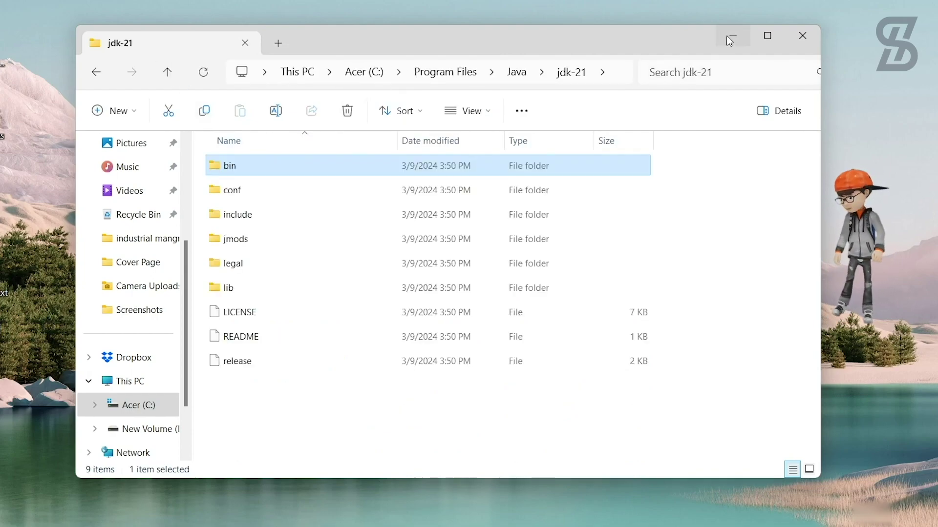
pyautogui.click(727, 37)
# - Search Windows for "envir", open the system environment variables settings and bring up the Environment Variables dialog
pyautogui.click(328, 516)
pyautogui.write('env')
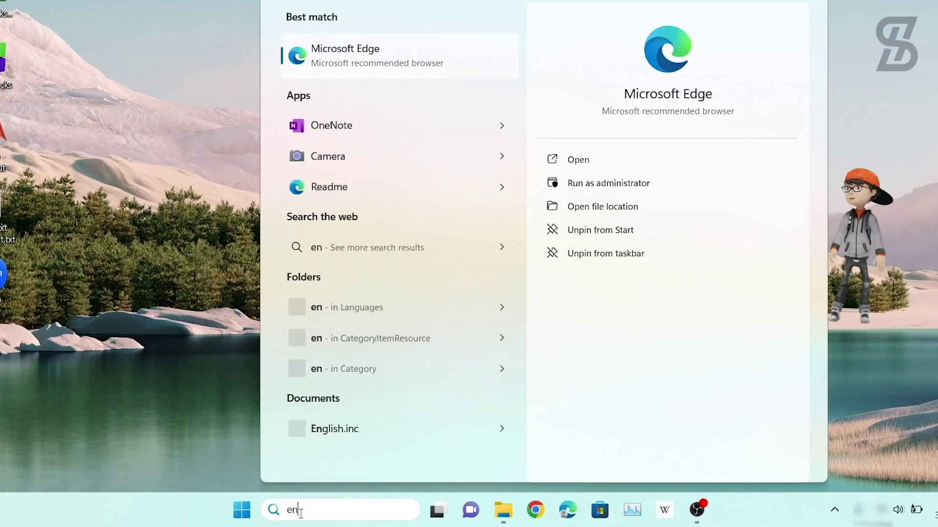
pyautogui.write('ir')
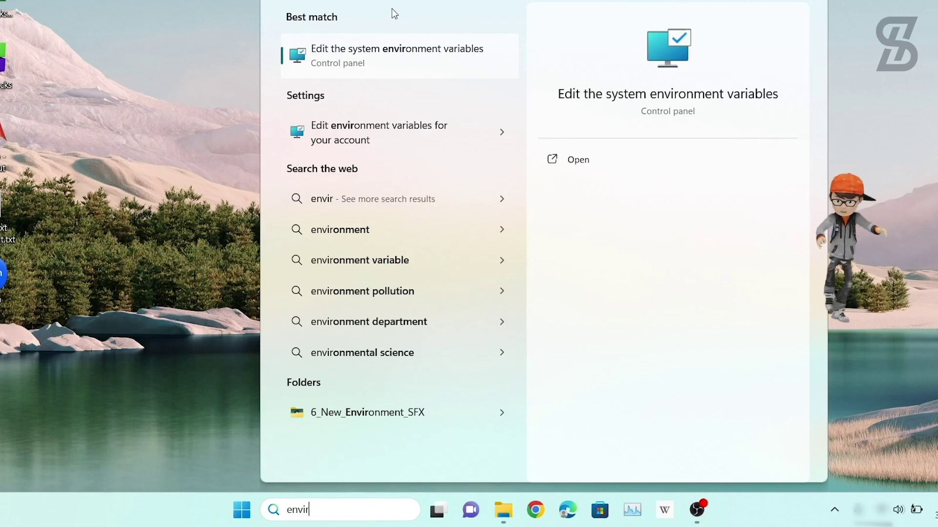
pyautogui.click(420, 58)
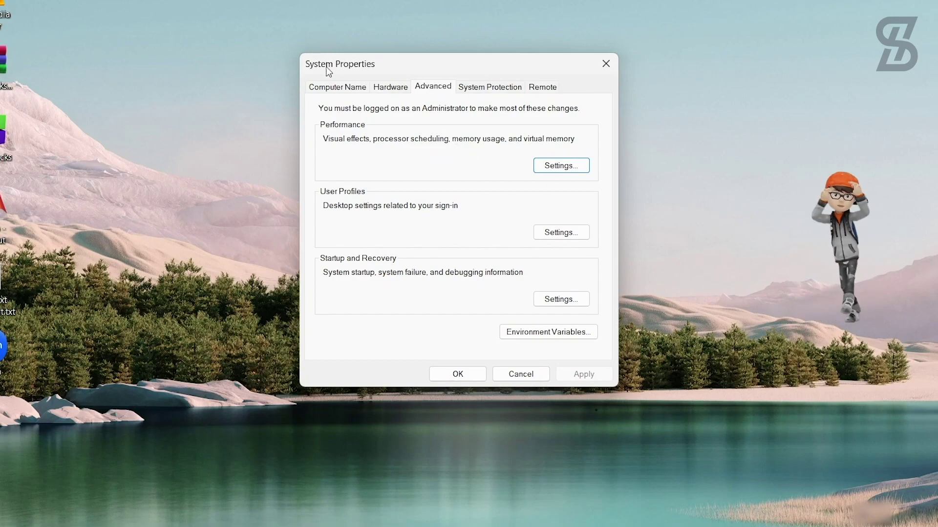
pyautogui.click(538, 332)
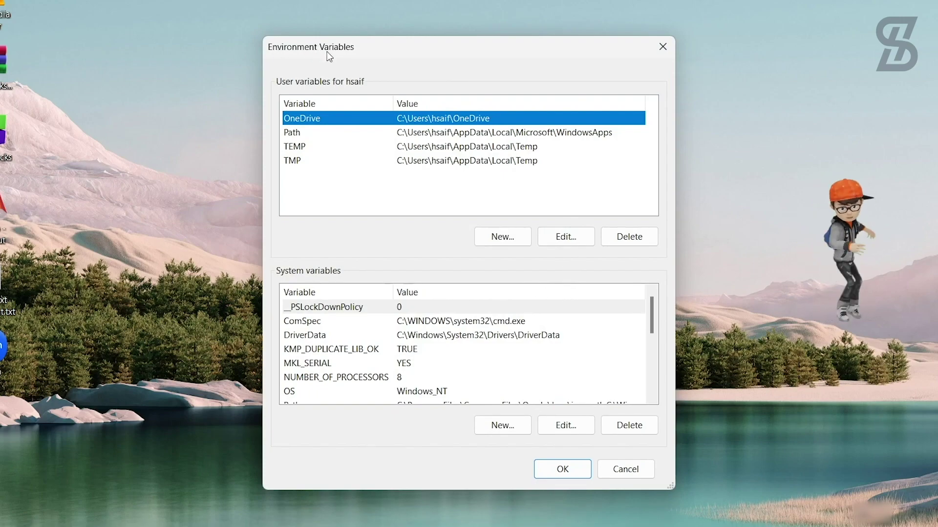
# - Open the Path entry under System variables for editing
pyautogui.scroll(-2, 319, 339)
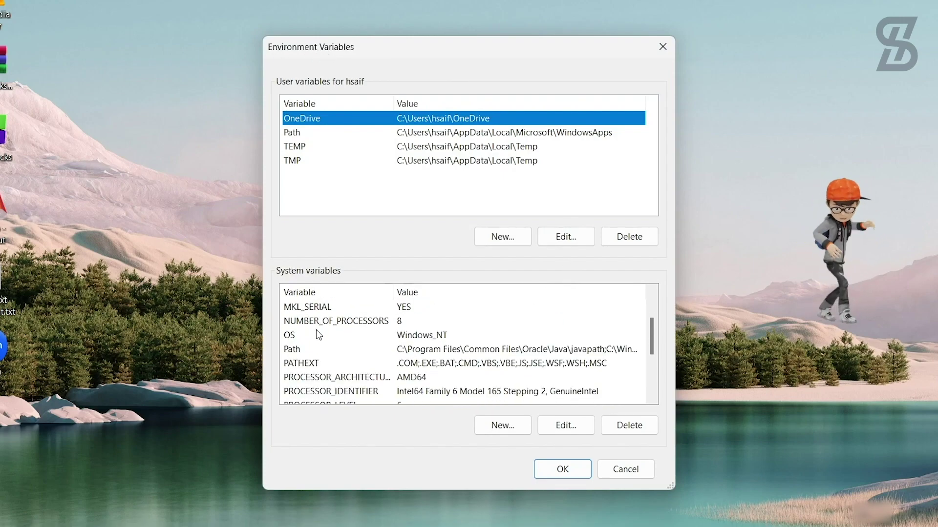
pyautogui.click(299, 349)
pyautogui.click(569, 426)
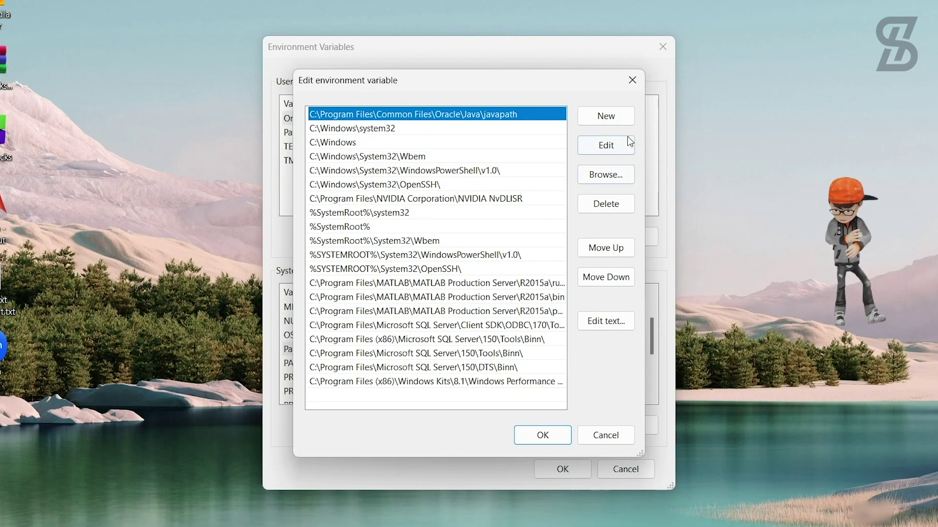
# - Add the copied path C:\Program Files\Java\jdk-21\bin as a new entry in the system Path variable and accept the edit
pyautogui.click(604, 117)
pyautogui.rightClick(316, 395)
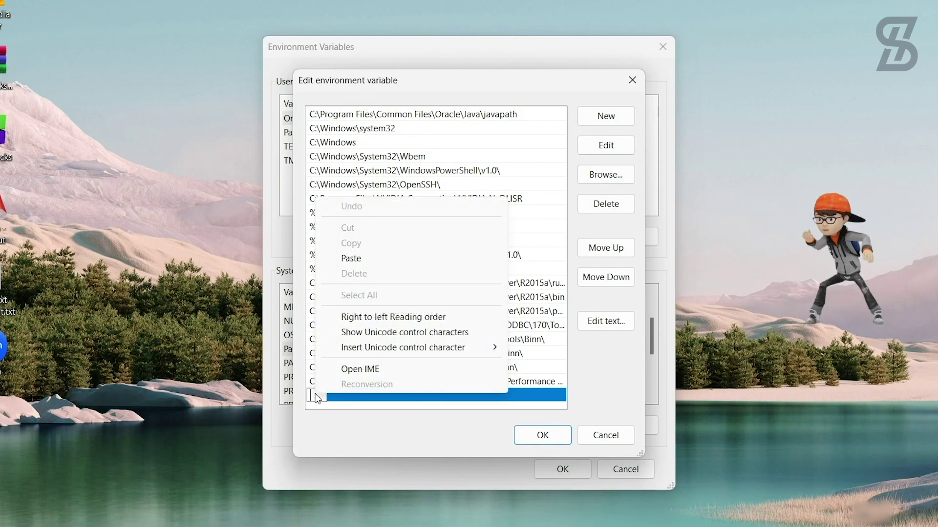
pyautogui.click(349, 259)
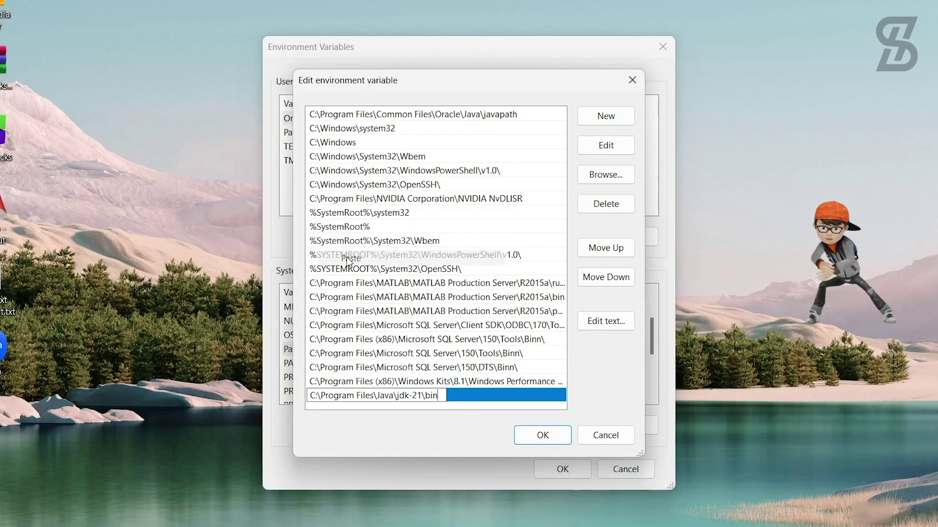
pyautogui.click(394, 406)
pyautogui.click(542, 434)
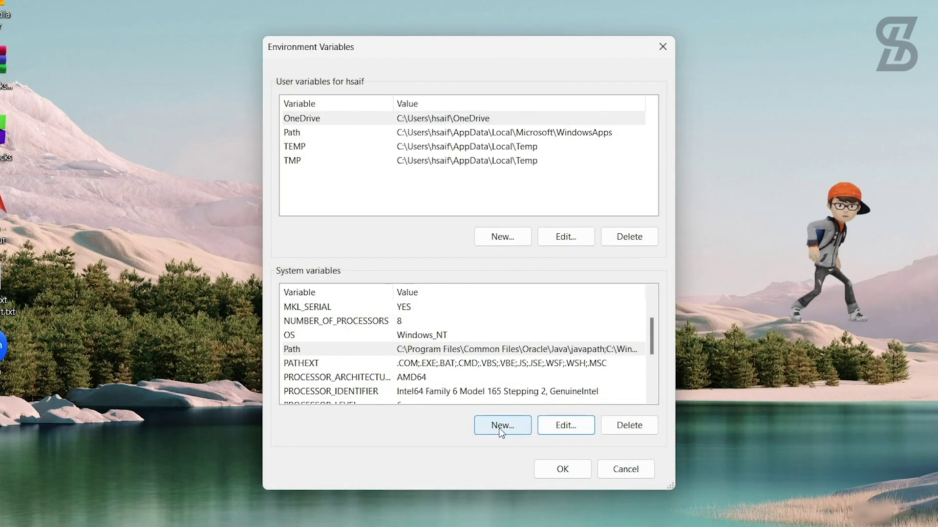
# - Create a system variable Java_Home with the value C:\Program Files\Java\jdk-21 and confirm all open environment variable and system properties dialogs
pyautogui.click(503, 425)
pyautogui.write('Java')
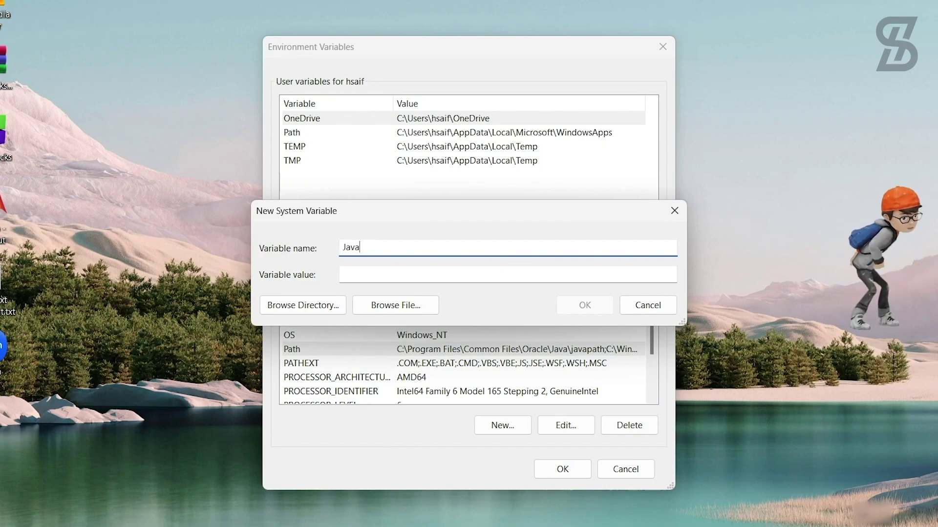
pyautogui.write('_Home')
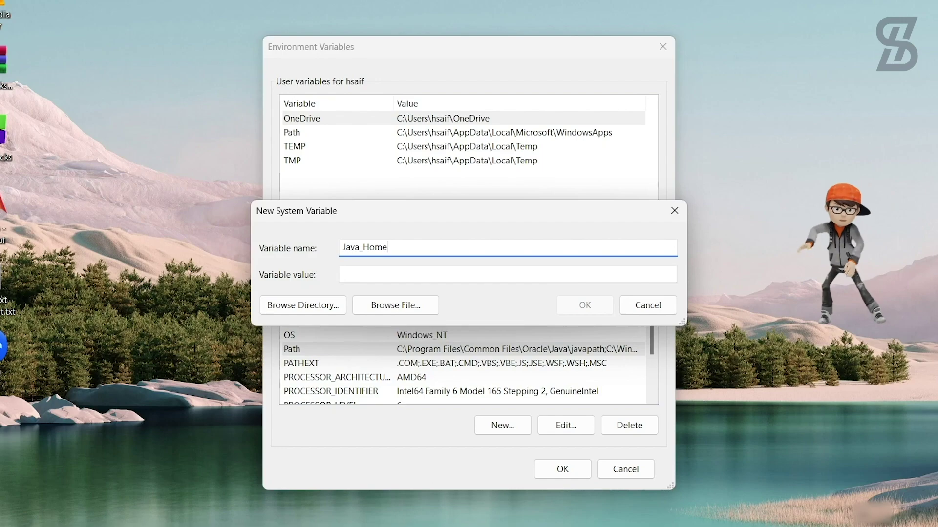
pyautogui.click(352, 277)
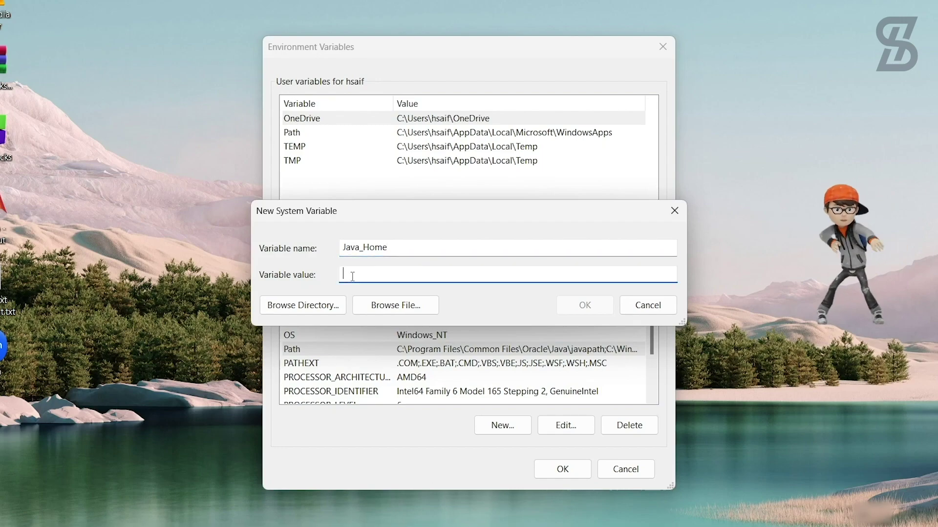
pyautogui.hotkey('ctrl', 'v')
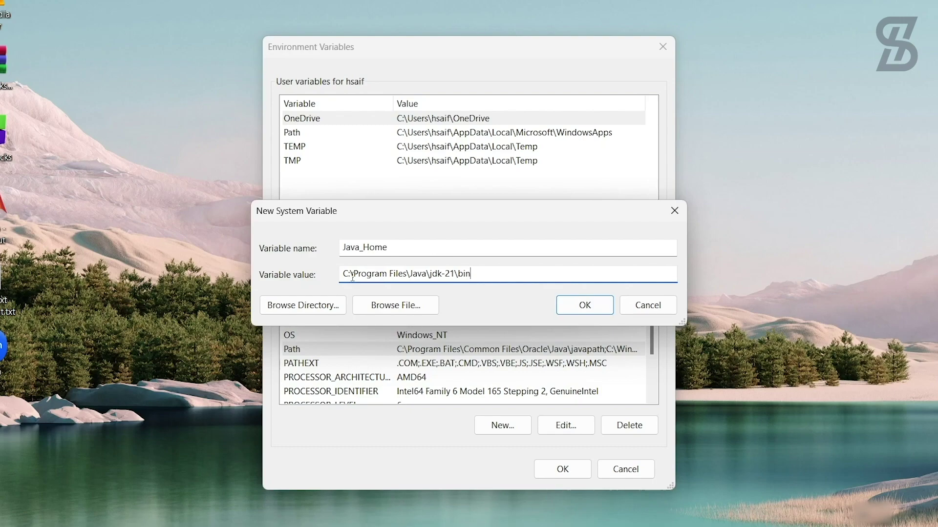
pyautogui.press('BackSpace')
pyautogui.press('BackSpace')
pyautogui.press('BackSpace')
pyautogui.press('BackSpace')
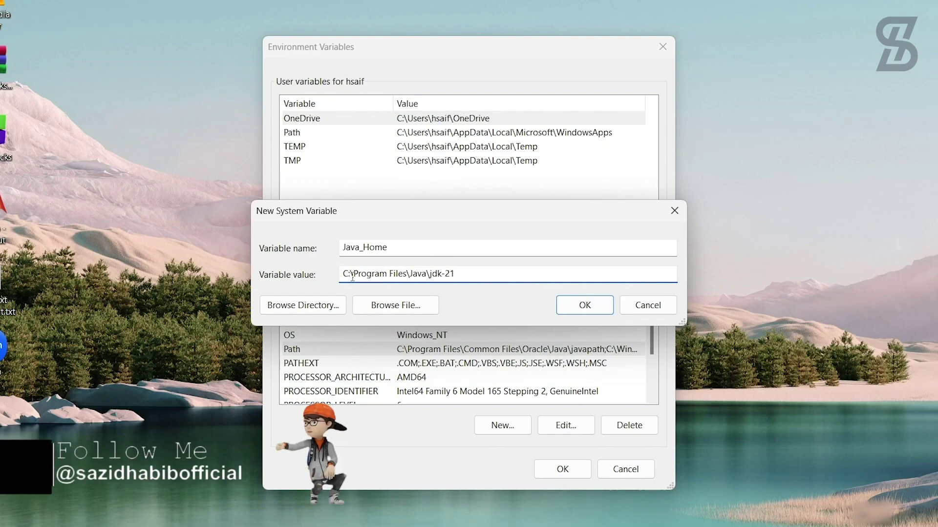
pyautogui.click(586, 313)
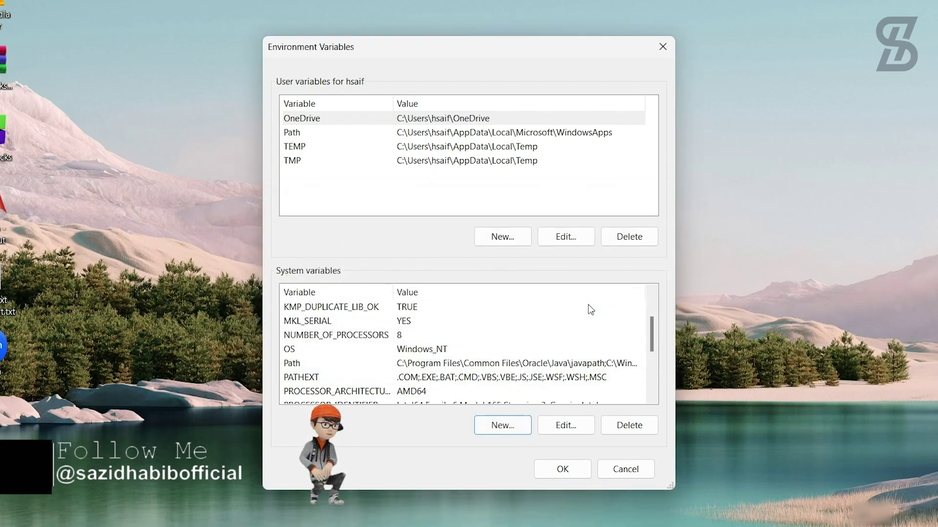
pyautogui.click(562, 469)
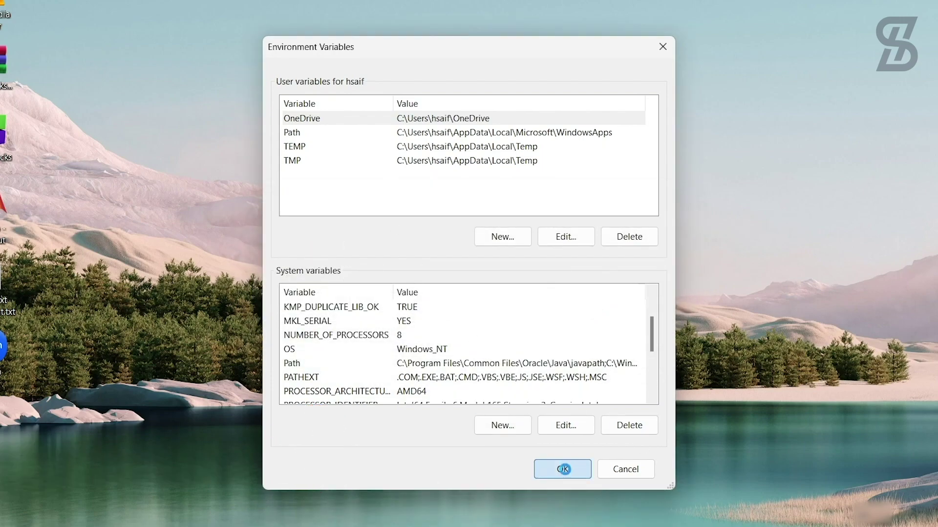
pyautogui.click(456, 374)
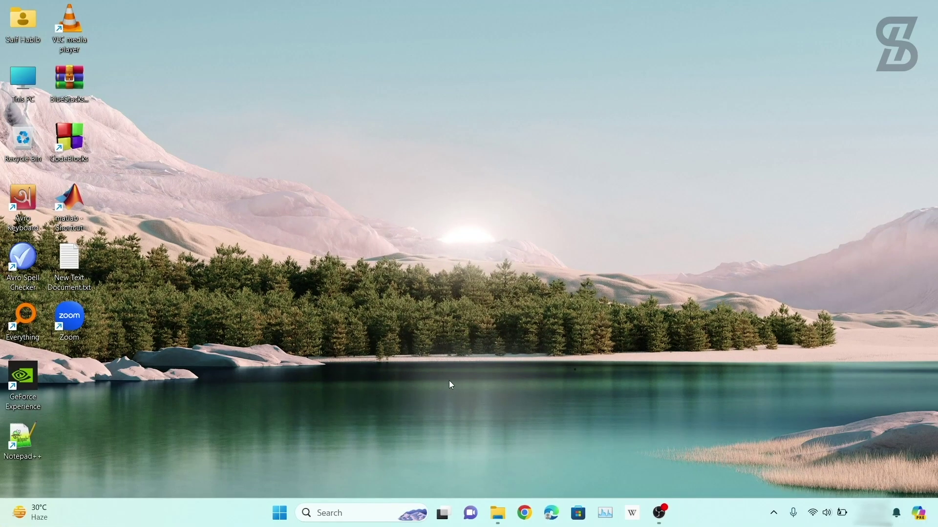
# - Search Windows for "cmd", open Command Prompt, then narrow its window and move it toward the middle of the desktop
pyautogui.click(334, 513)
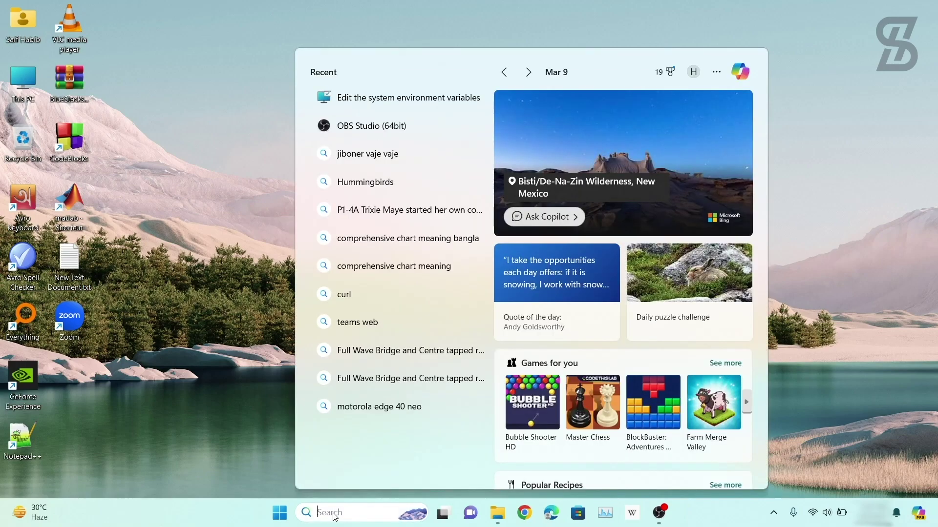
pyautogui.write('cmd')
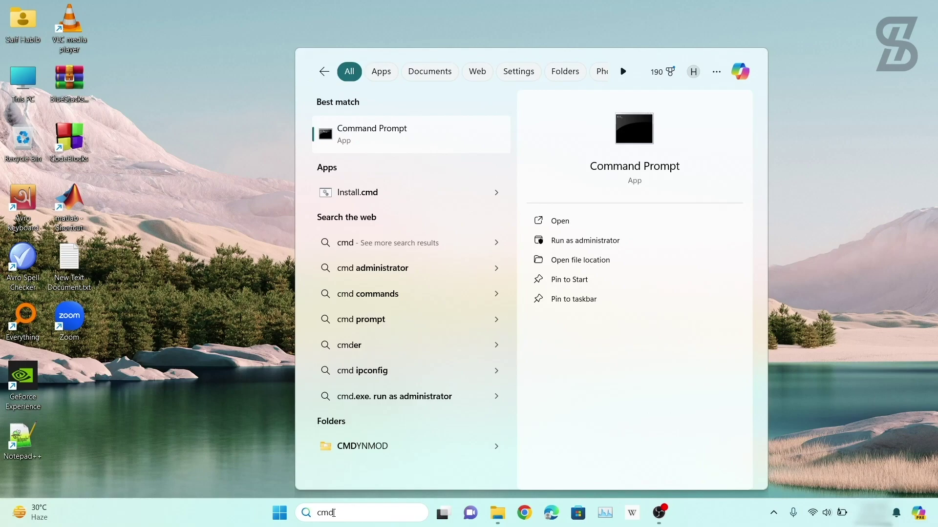
pyautogui.press('Return')
pyautogui.moveTo(785, 236); pyautogui.dragTo(498, 236)
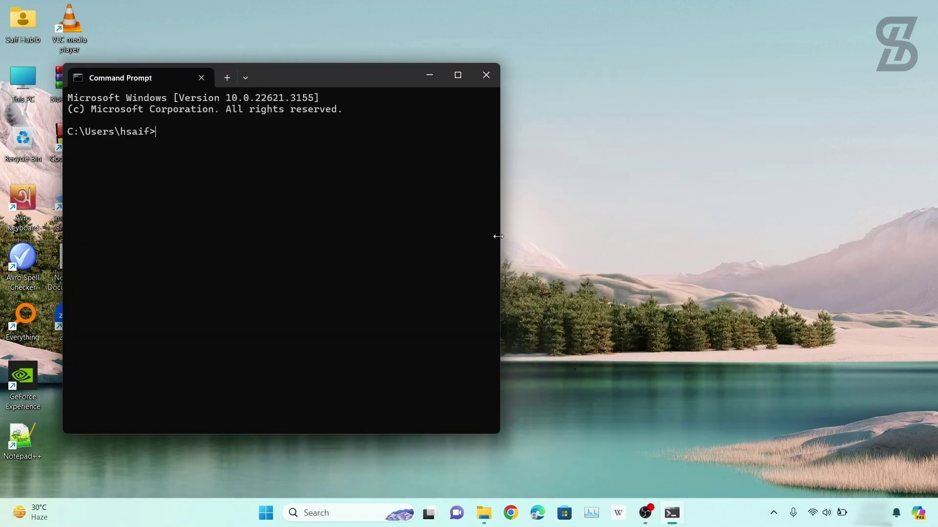
pyautogui.moveTo(313, 73); pyautogui.dragTo(525, 81)
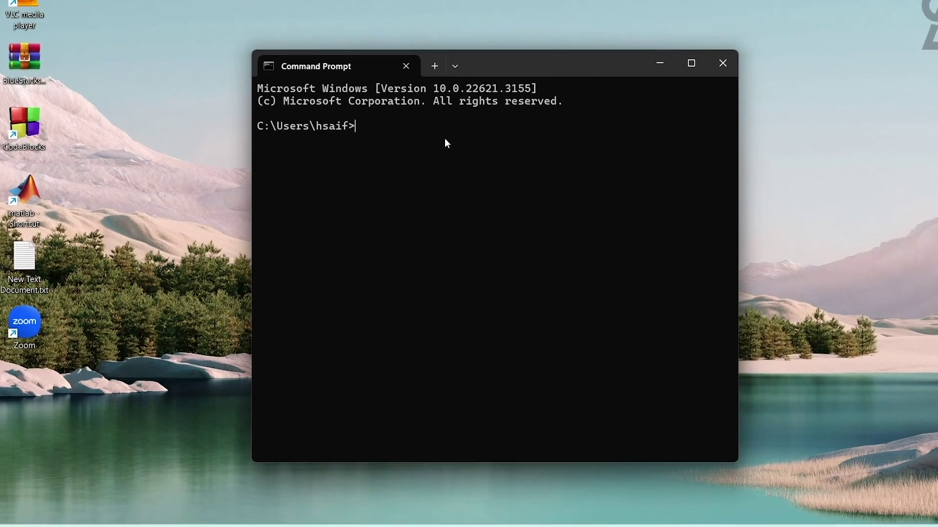
# - Run java --version, highlight the reported Java version in the output and close Command Prompt
pyautogui.write('ja')
pyautogui.write('v')
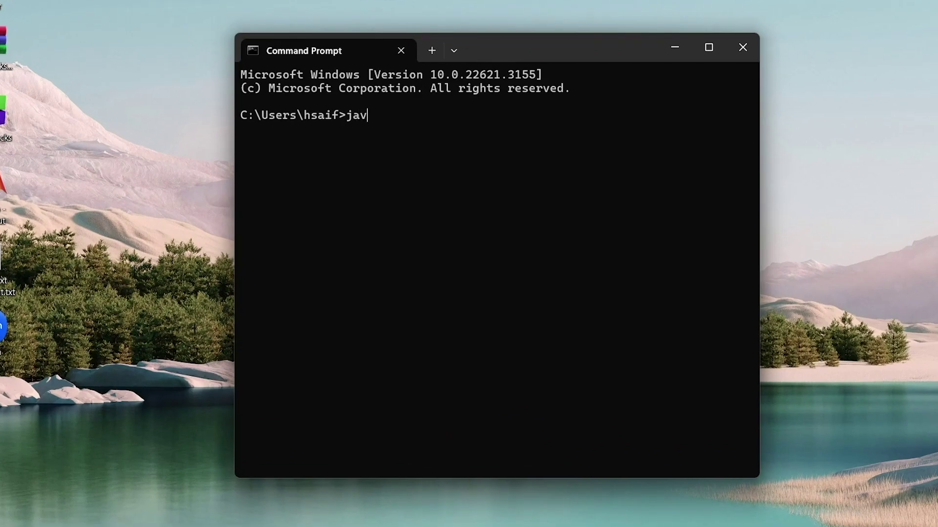
pyautogui.write('a --version')
pyautogui.press('Return')
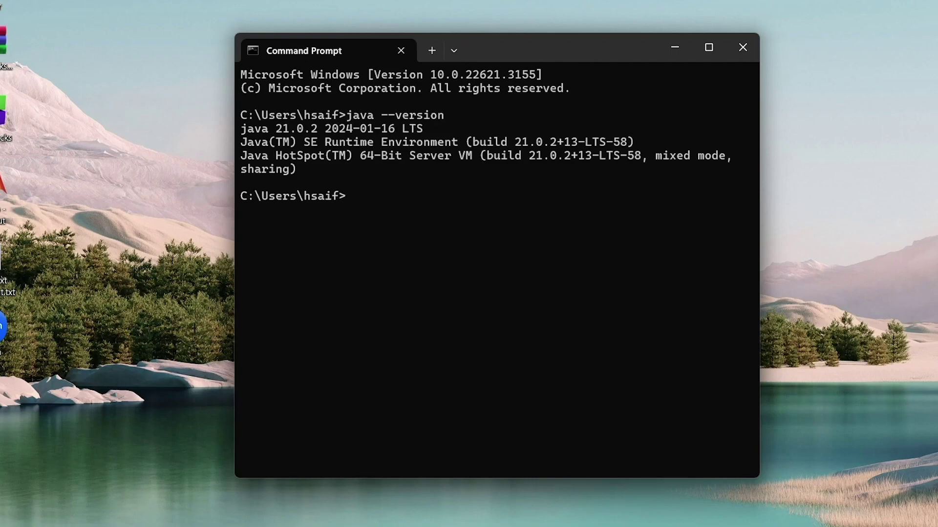
pyautogui.moveTo(291, 131); pyautogui.dragTo(318, 128)
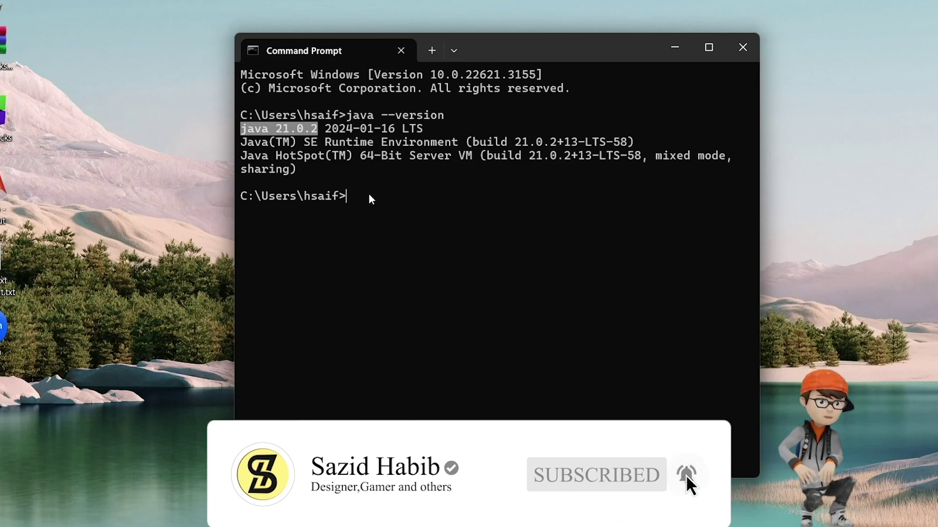
pyautogui.click(315, 170)
pyautogui.click(742, 47)
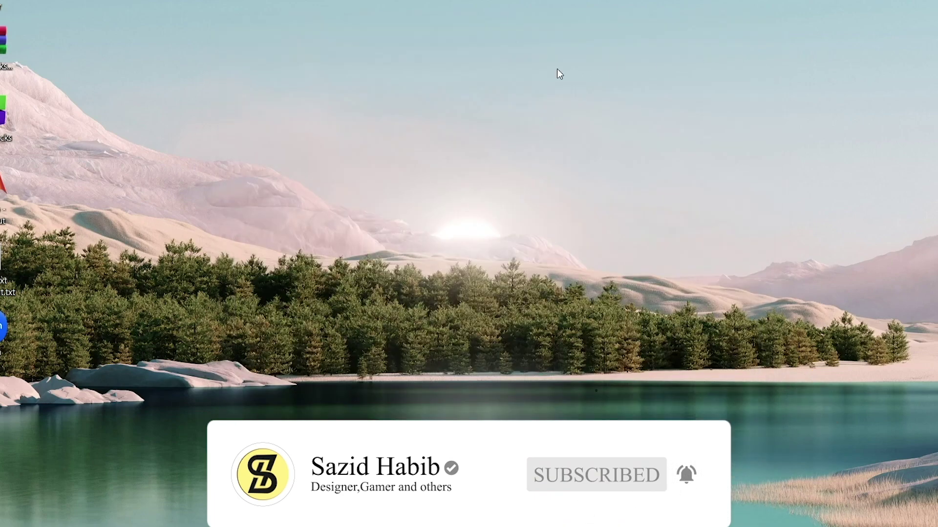
# - Create a new folder named Java on the desktop and open it
pyautogui.rightClick(457, 76)
pyautogui.moveTo(535, 189)
pyautogui.click(663, 189)
pyautogui.write('Java')
pyautogui.press('Return')
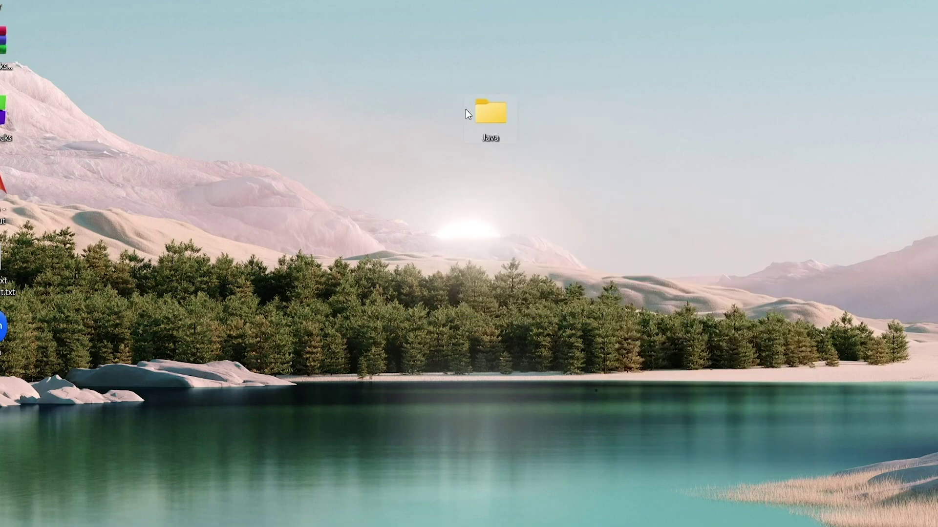
pyautogui.doubleClick(485, 111)
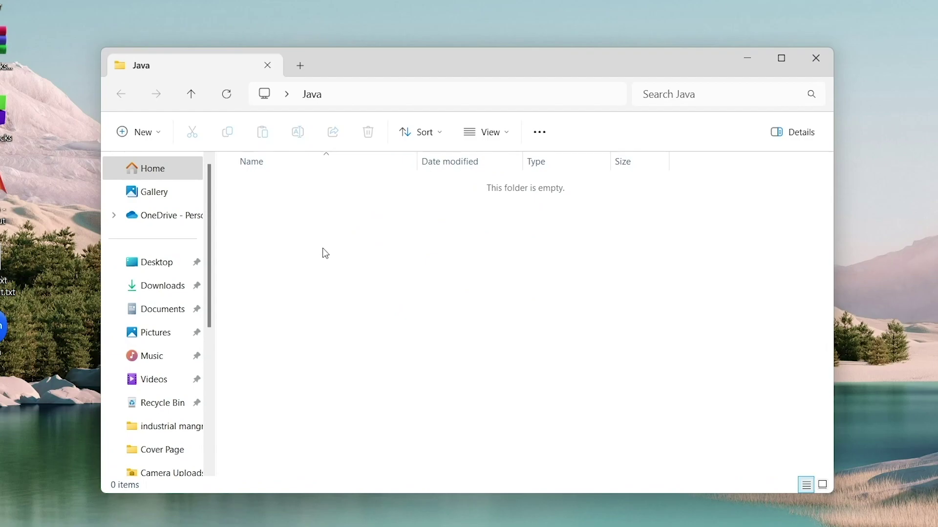
# - Create a text document in the Java folder, name it HelloWorld.java and accept the file extension change
pyautogui.rightClick(323, 252)
pyautogui.moveTo(415, 365)
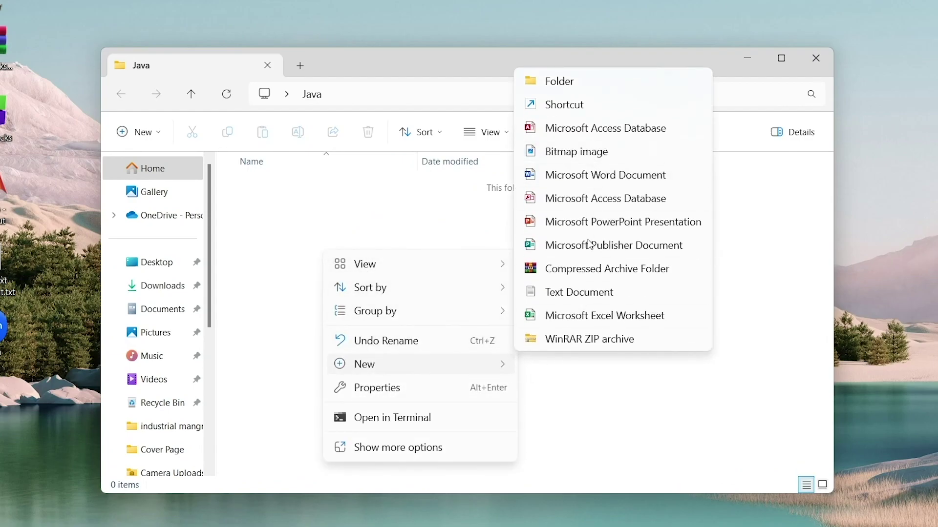
pyautogui.click(592, 292)
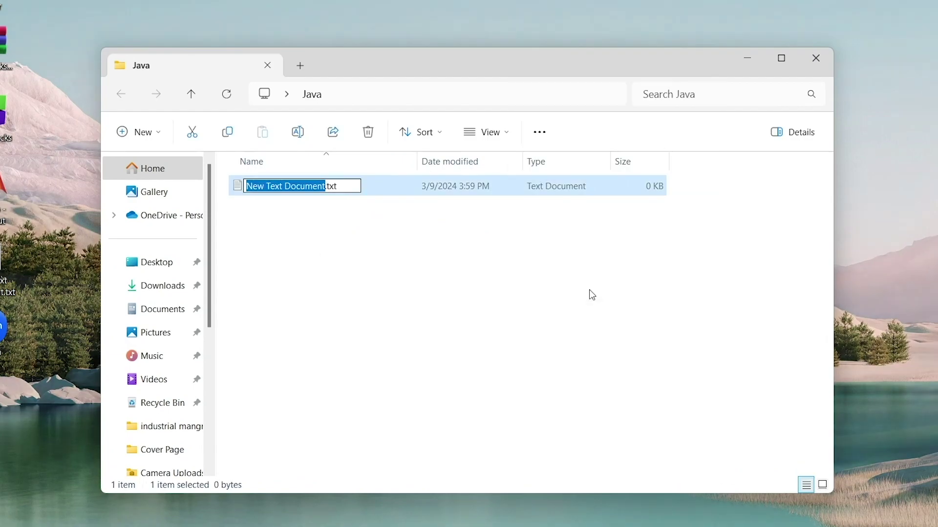
pyautogui.write('H')
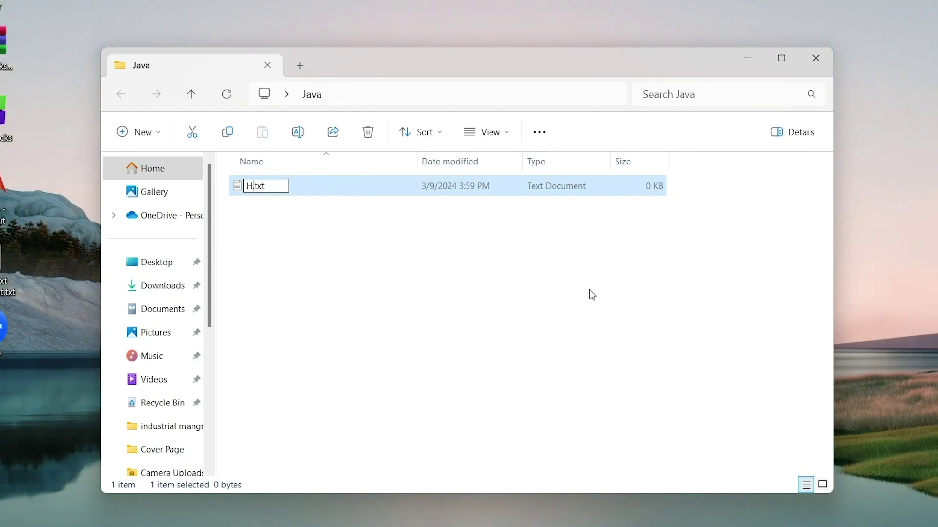
pyautogui.write('elloWorld')
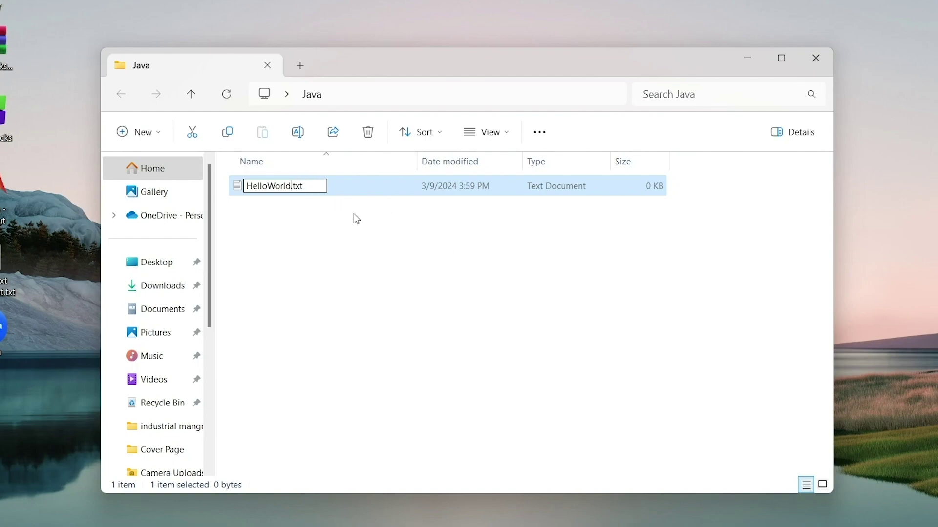
pyautogui.press('BackSpace')
pyautogui.press('BackSpace')
pyautogui.press('BackSpace')
pyautogui.write('java')
pyautogui.click(368, 270)
pyautogui.click(542, 266)
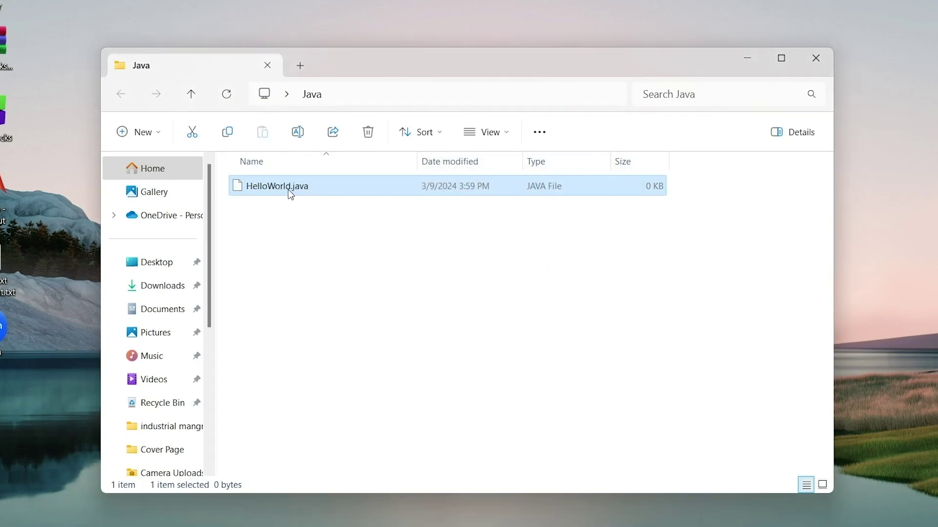
# - Open HelloWorld.java with Notepad for this one time only
pyautogui.rightClick(277, 186)
pyautogui.click(326, 197)
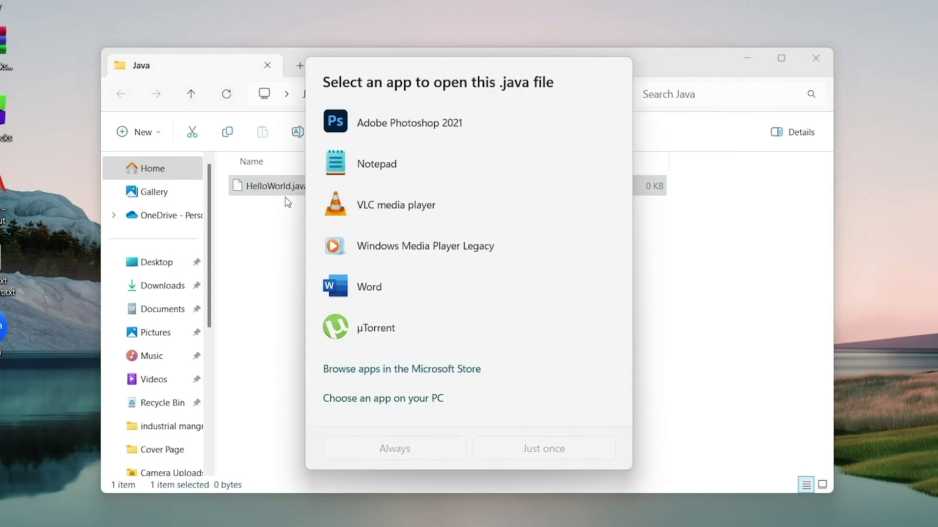
pyautogui.click(348, 165)
pyautogui.click(502, 447)
# - Write a HelloWorld class whose main(String args[]) method prints "Hello World" with System.out.println, save the file and close Notepad
pyautogui.write('class HelloWorld')
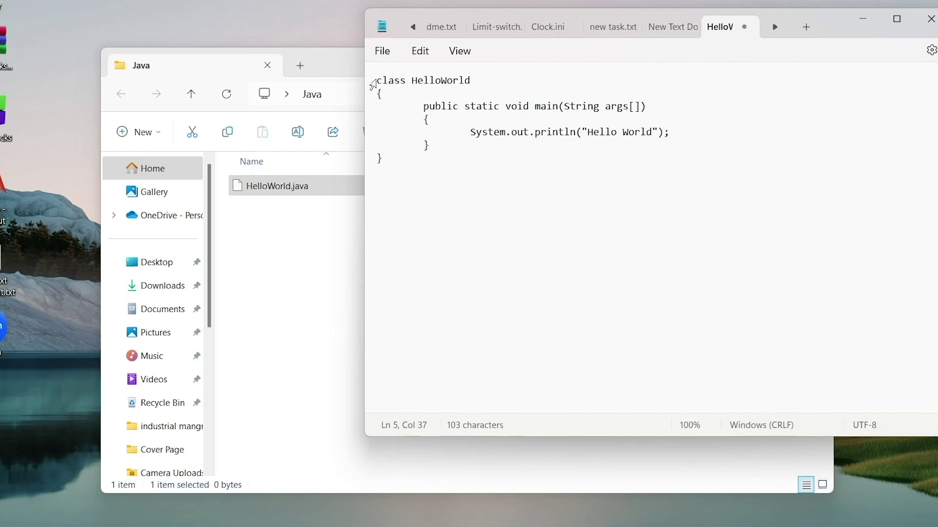
pyautogui.moveTo(379, 79); pyautogui.dragTo(399, 180)
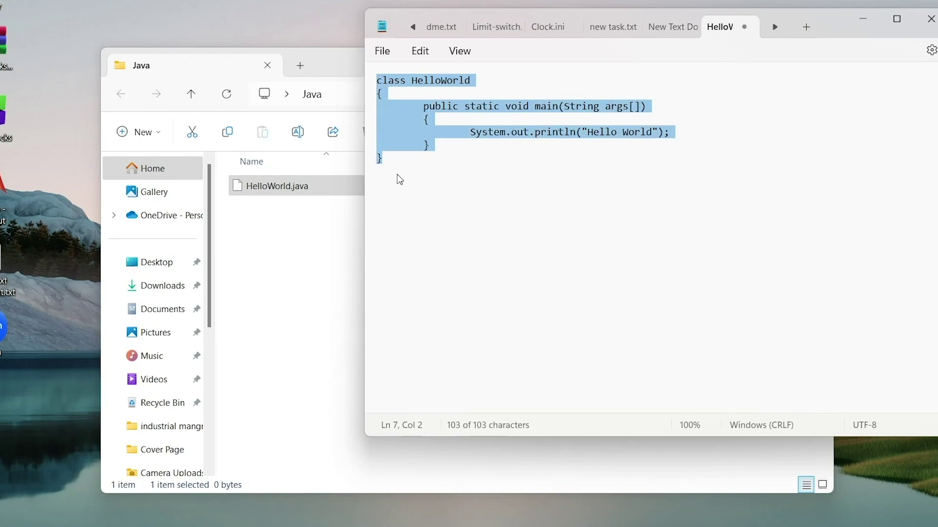
pyautogui.click(437, 182)
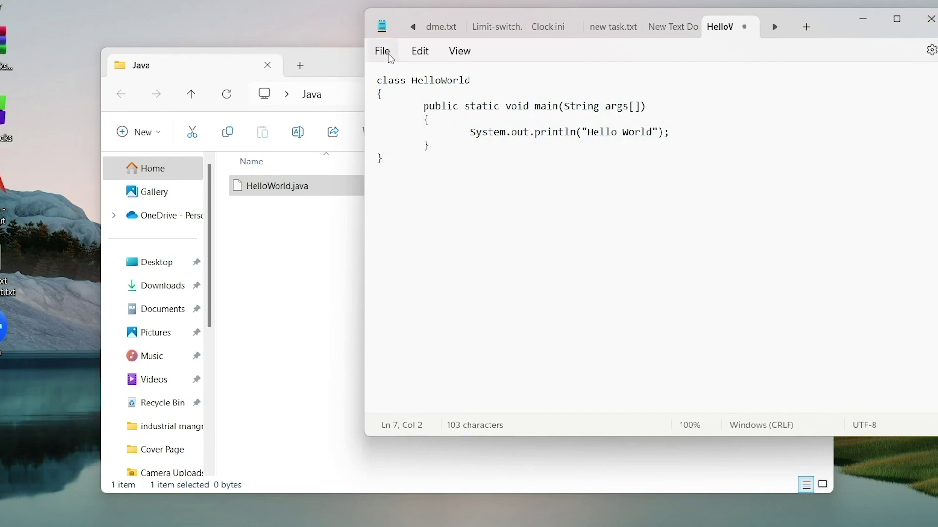
pyautogui.click(390, 56)
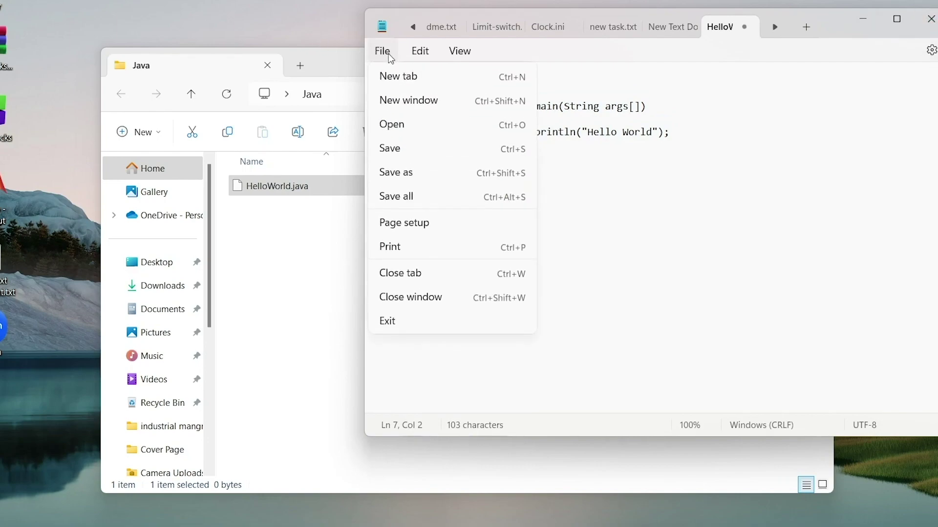
pyautogui.click(390, 148)
pyautogui.click(932, 18)
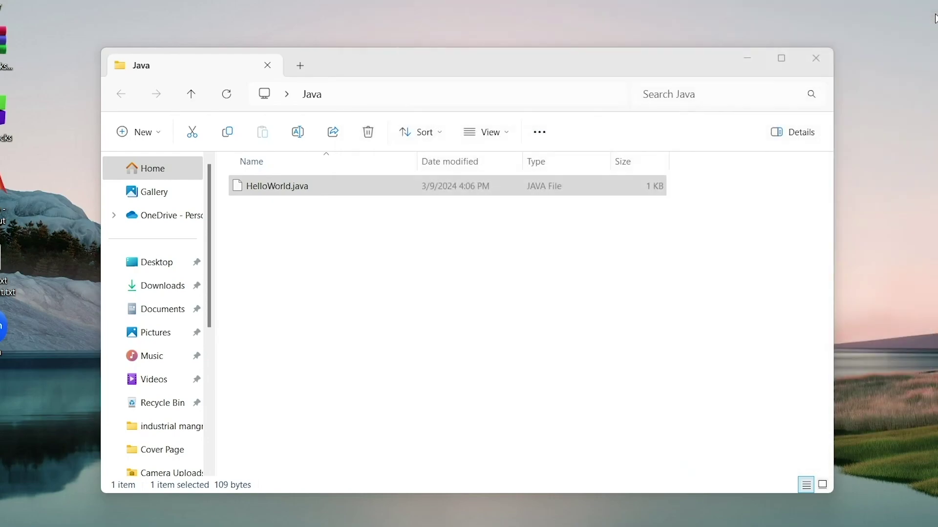
# - Launch a command prompt from the Java folder's address using cmd, then resize and arrange both windows so the folder's files stay visible
pyautogui.click(428, 91)
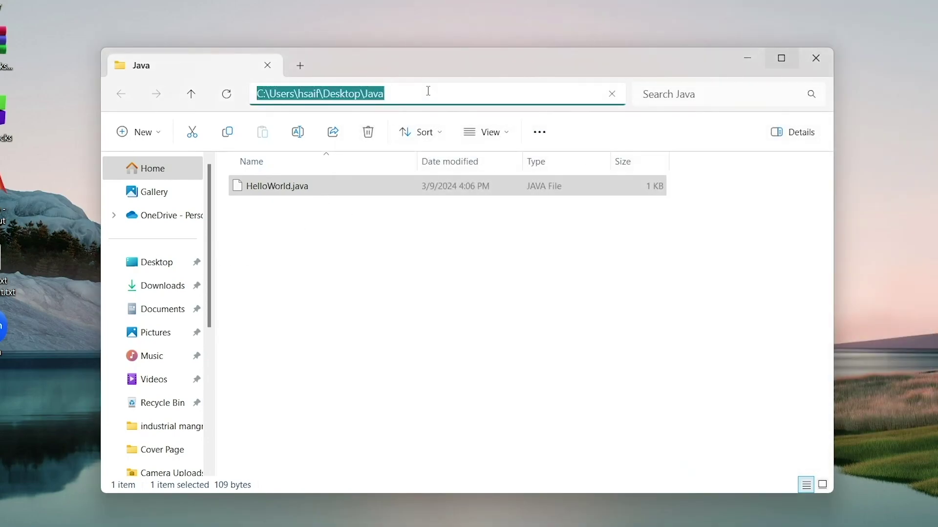
pyautogui.press('BackSpace')
pyautogui.write('c')
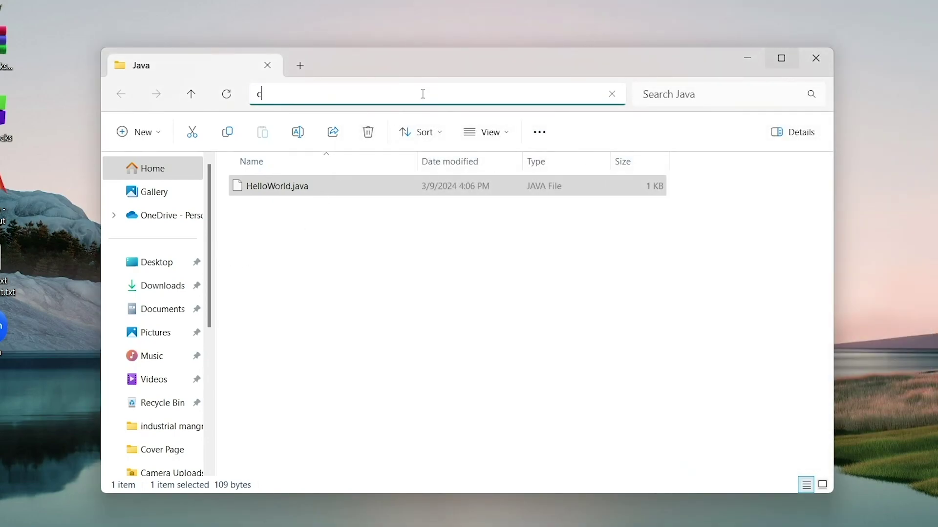
pyautogui.write('md')
pyautogui.press('Return')
pyautogui.moveTo(791, 144); pyautogui.dragTo(533, 146)
pyautogui.moveTo(277, 0); pyautogui.dragTo(712, 237)
pyautogui.moveTo(635, 61); pyautogui.dragTo(566, 0)
pyautogui.moveTo(814, 245); pyautogui.dragTo(826, 146)
# - Compile the program with javac HelloWorld.java, run it with java HelloWorld and highlight the printed output line
pyautogui.write('java')
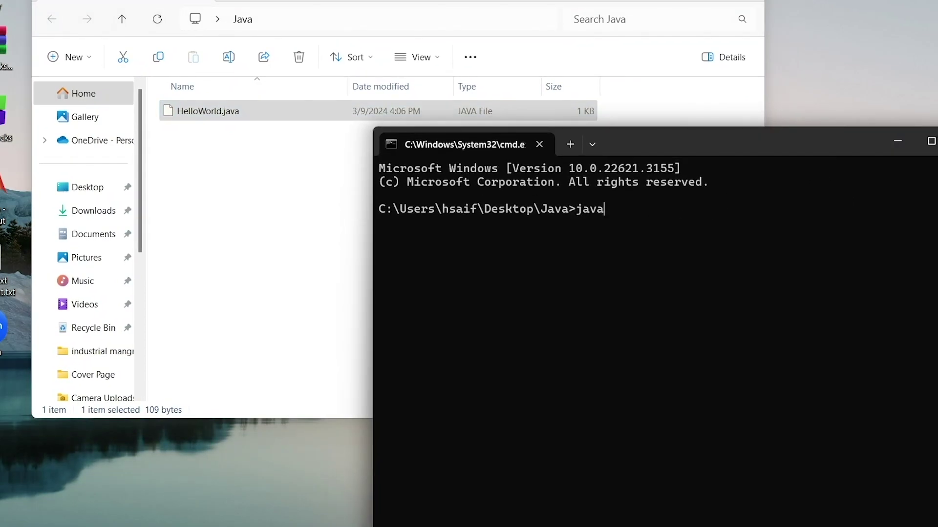
pyautogui.write('c HelloWorld.java')
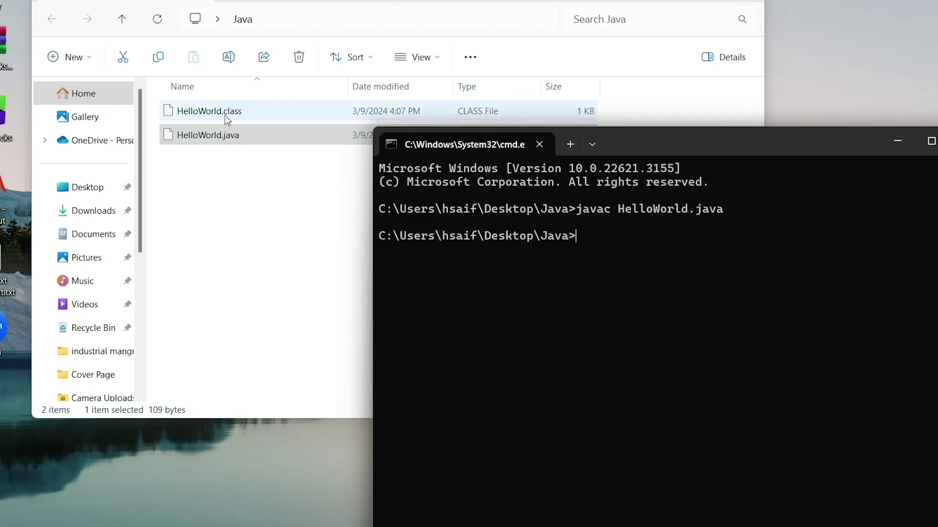
pyautogui.write('java HelloWorld')
pyautogui.press('Return')
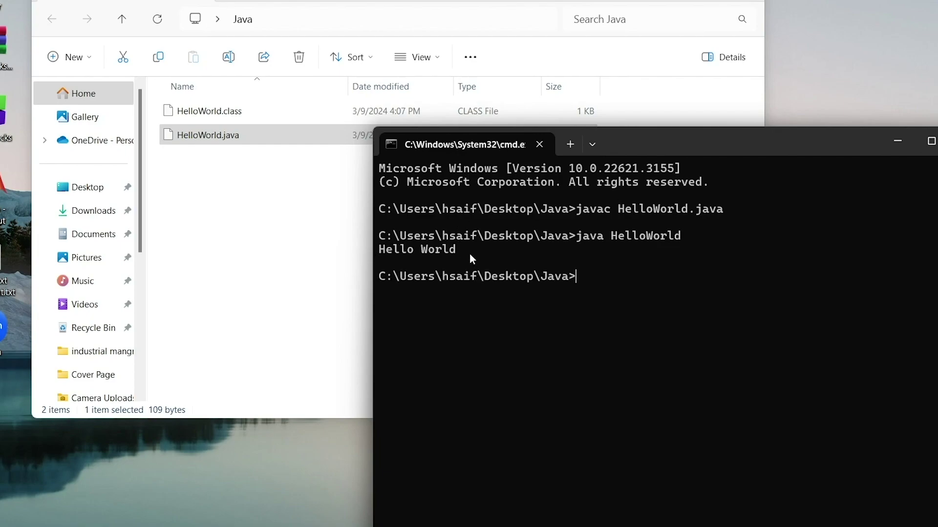
pyautogui.moveTo(466, 249); pyautogui.dragTo(385, 253)
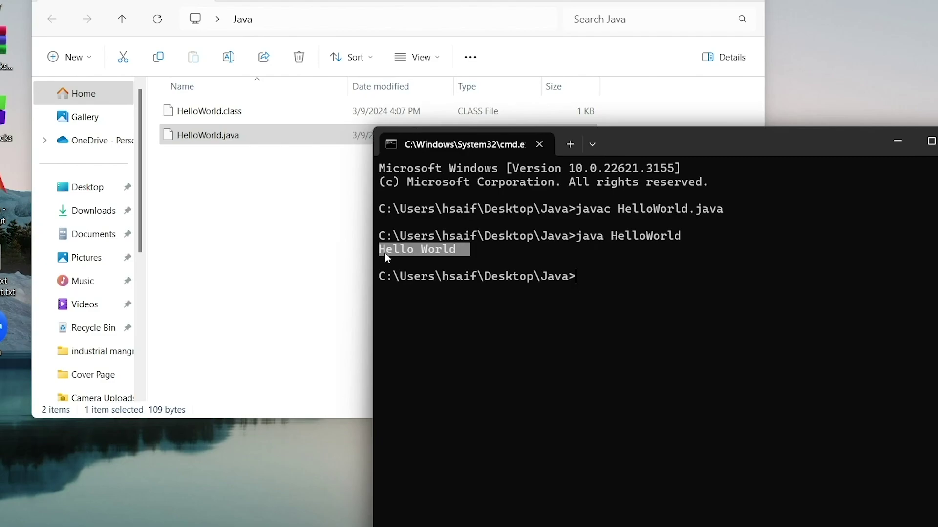